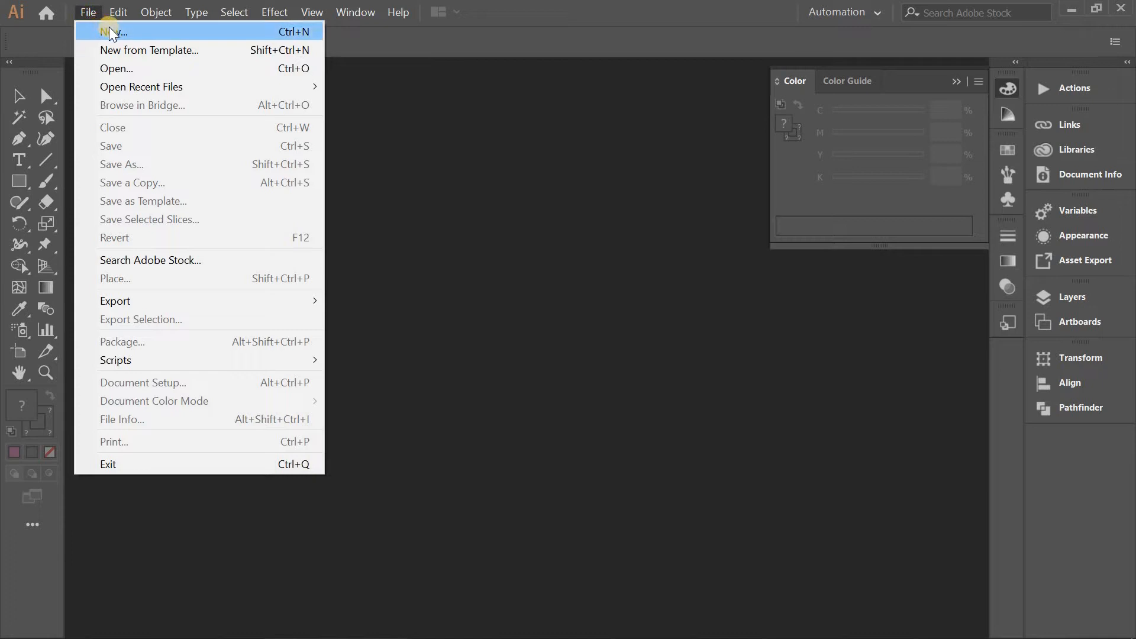
Start a new document and set its units to Inches with 1 artboard.
click(114, 31)
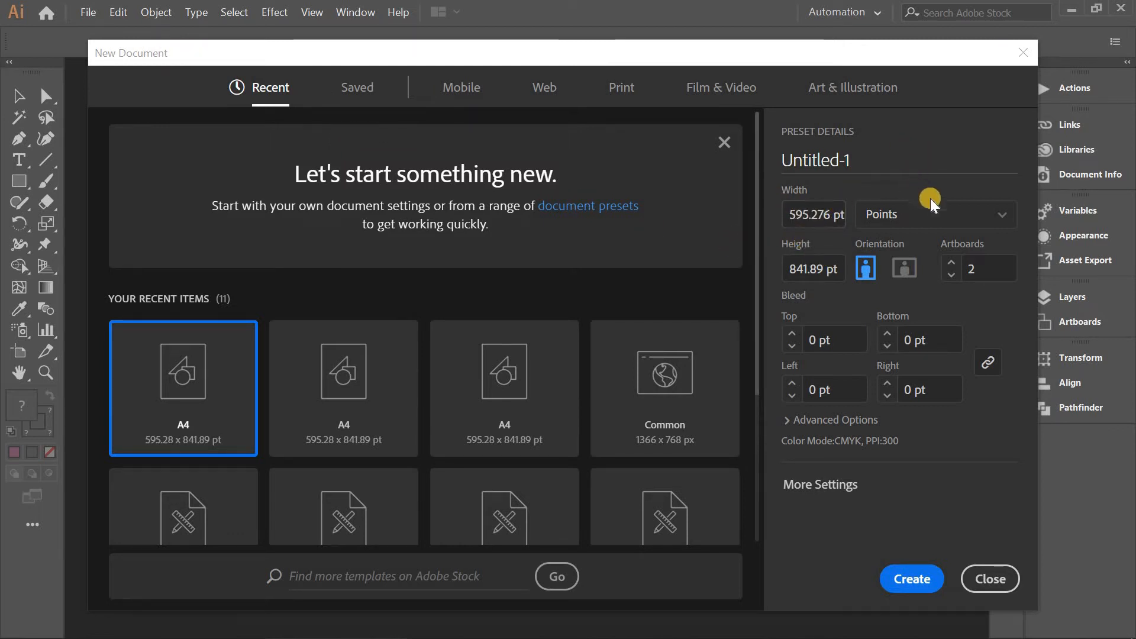
click(951, 212)
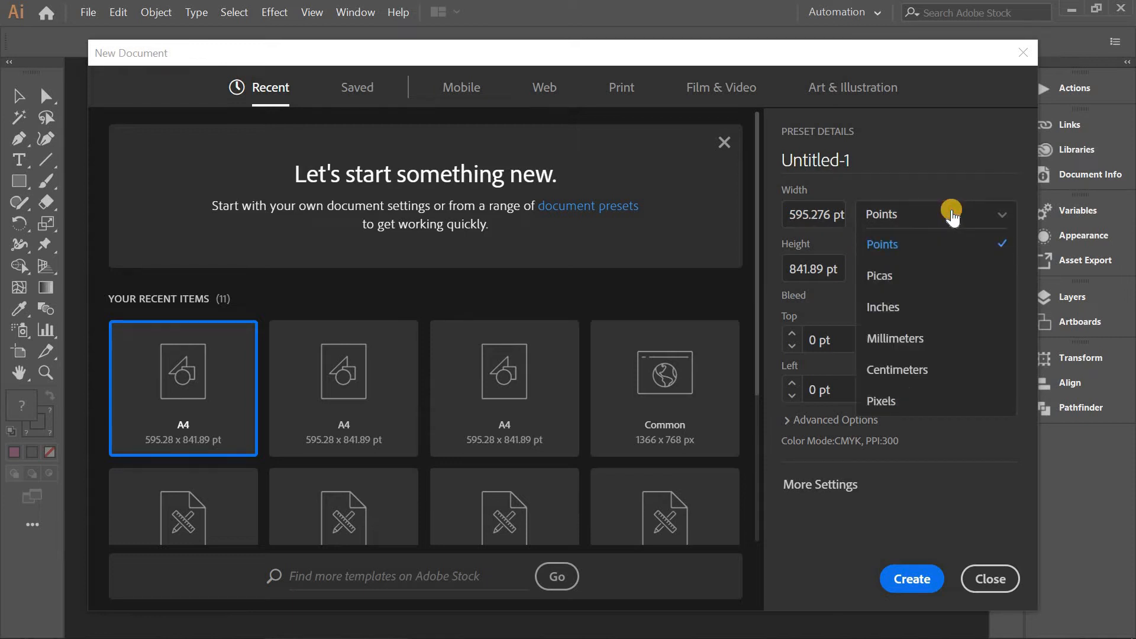
click(927, 300)
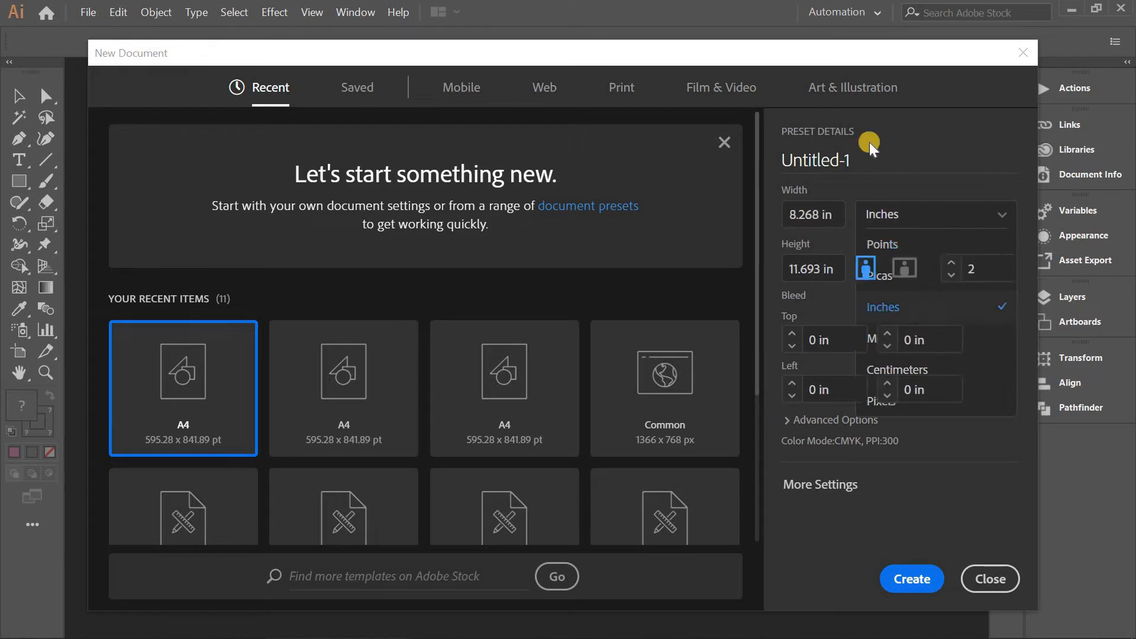
drag(852, 161, 782, 161)
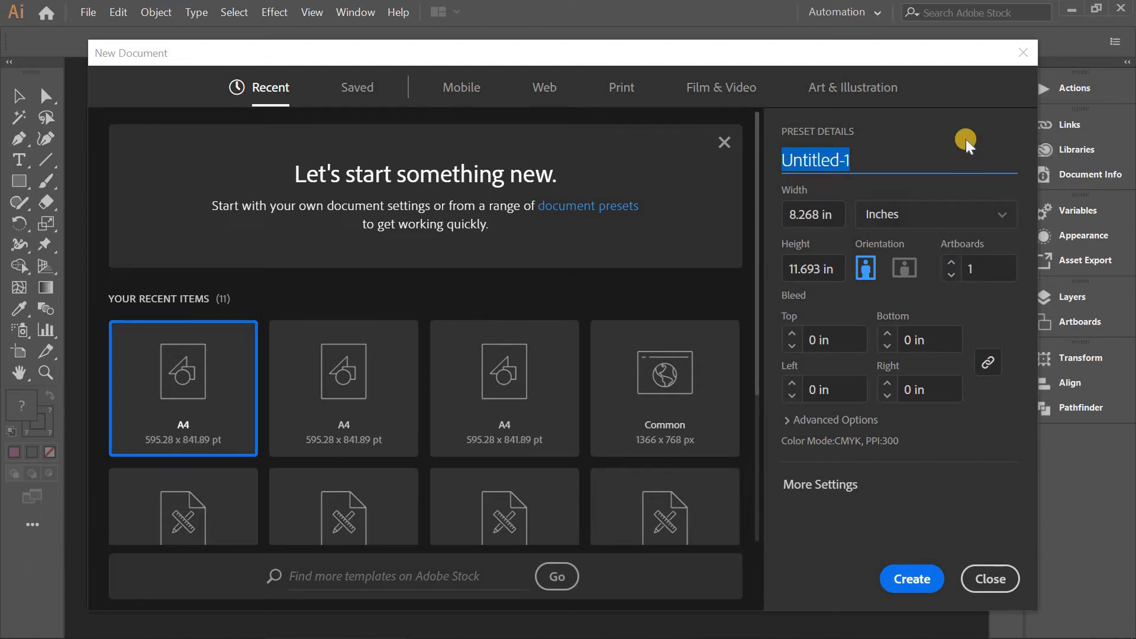
click(868, 164)
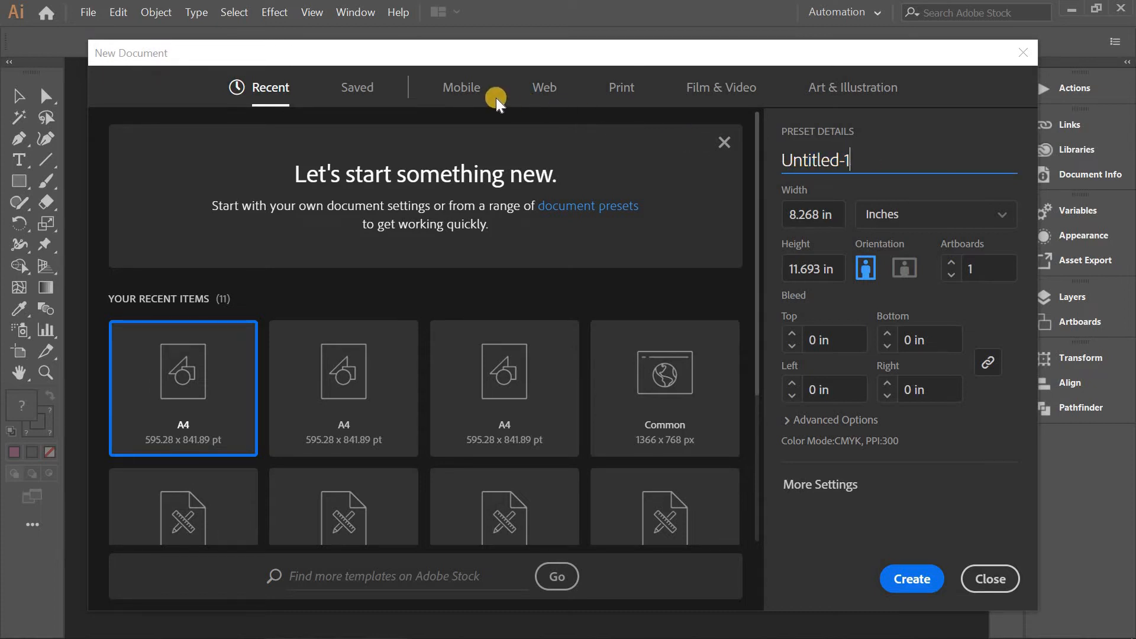
Look through the Mobile and Web presets, and create the document from the Print preset Letter, 612 x 792 pt.
click(465, 92)
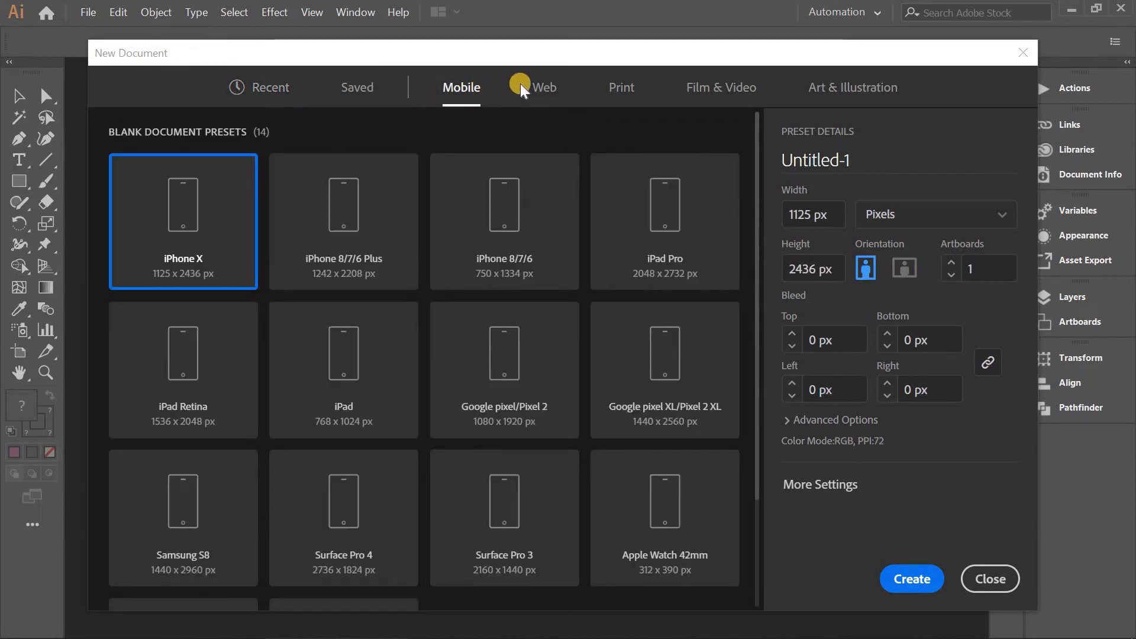
click(543, 90)
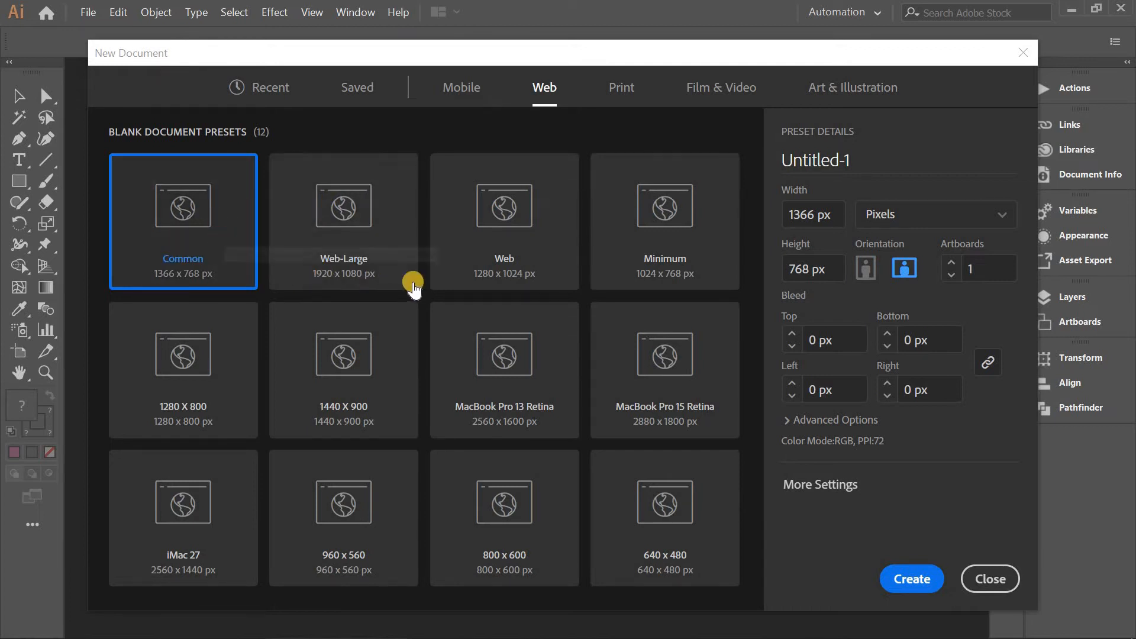
click(617, 94)
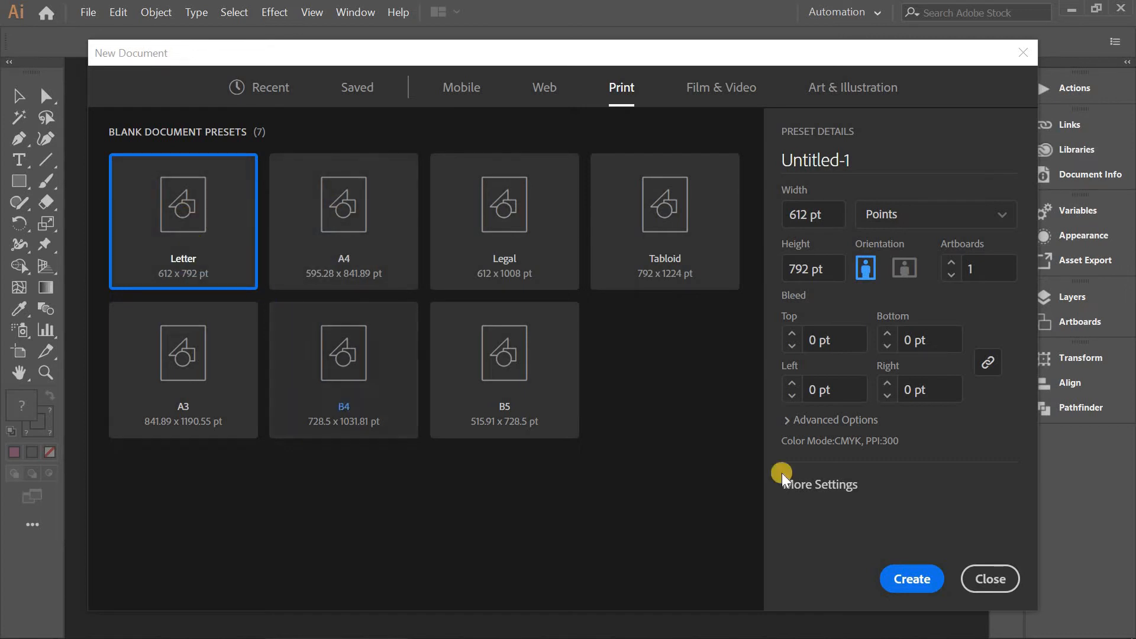
click(921, 580)
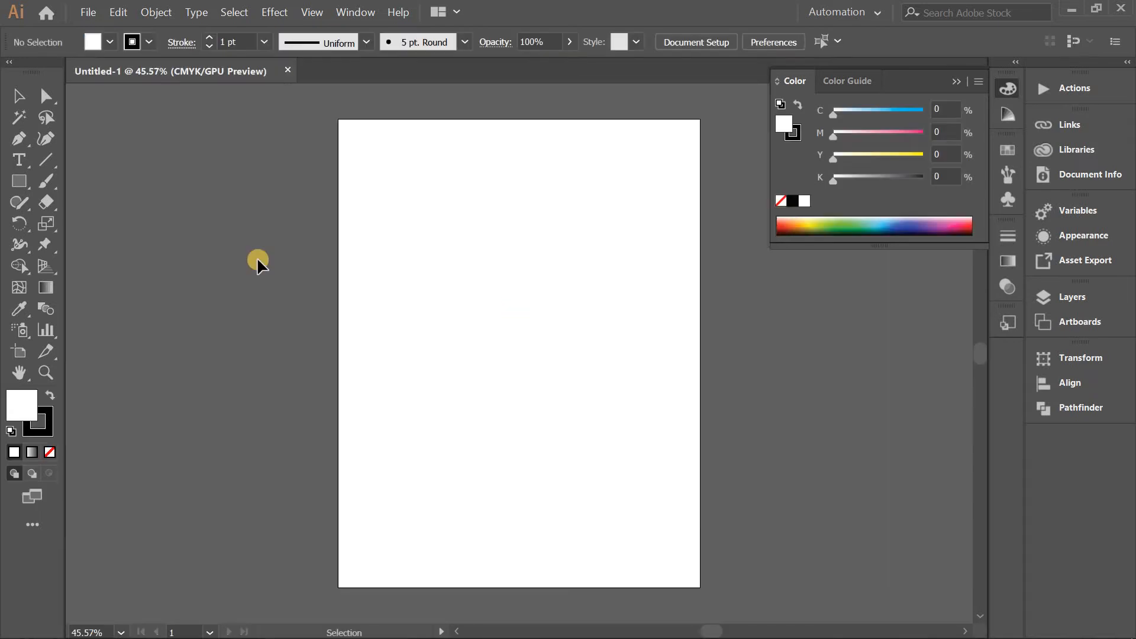
Draw a rectangle about a quarter of the artboard's width near the artboard's upper-left corner.
click(16, 183)
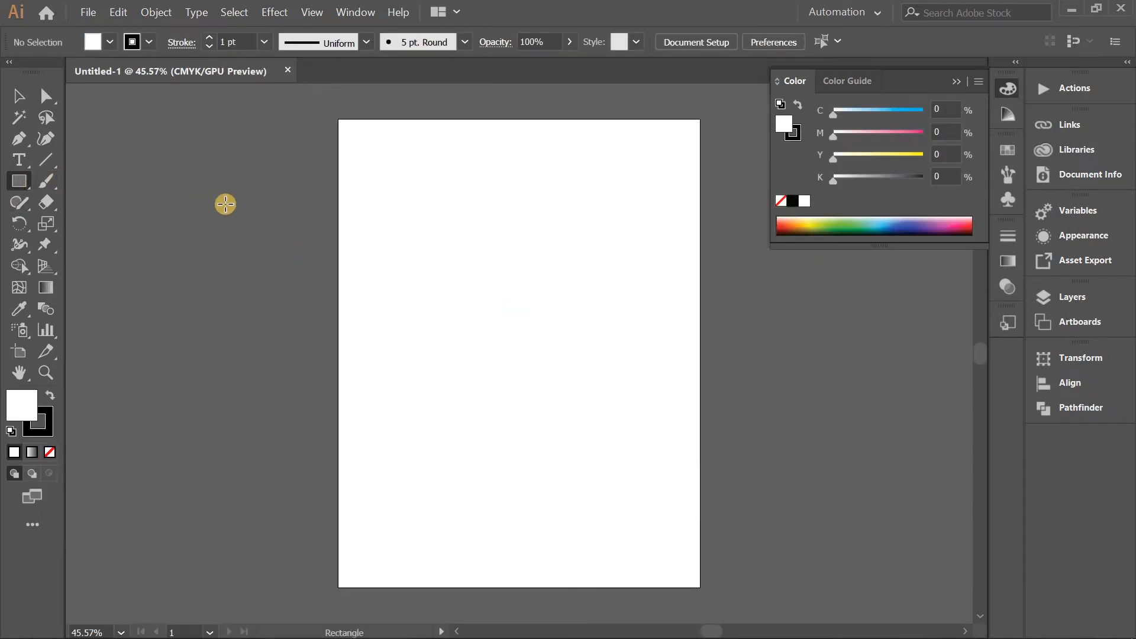
drag(373, 147, 463, 227)
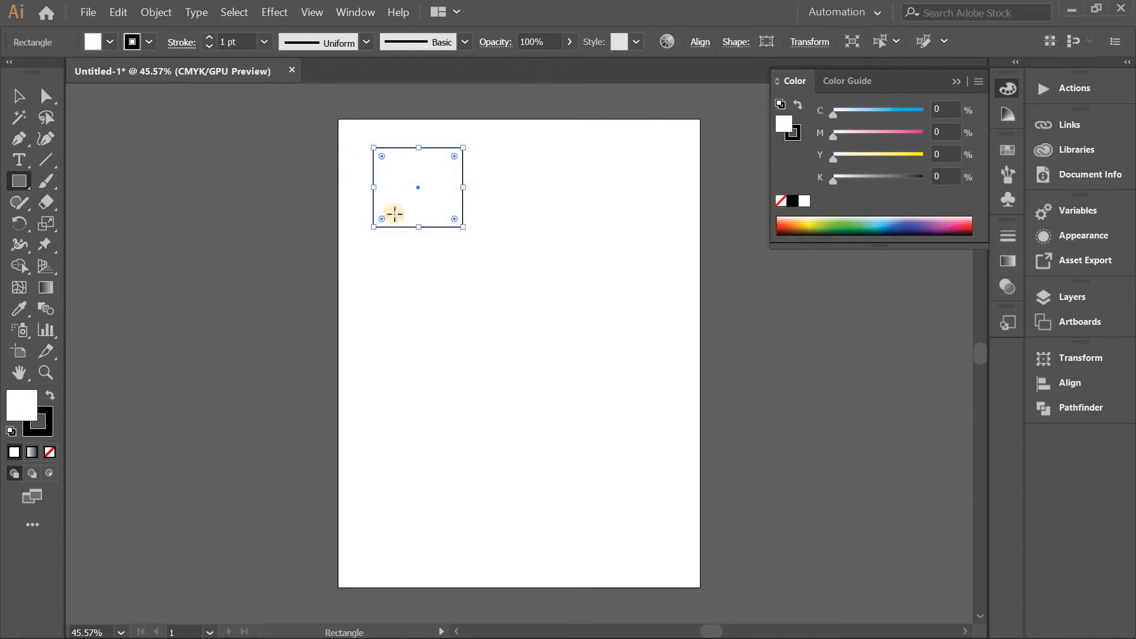
Try different stroke weights on the rectangle, ending at 0 pt.
scroll(394, 214, up, 5)
scroll(389, 209, up, 3)
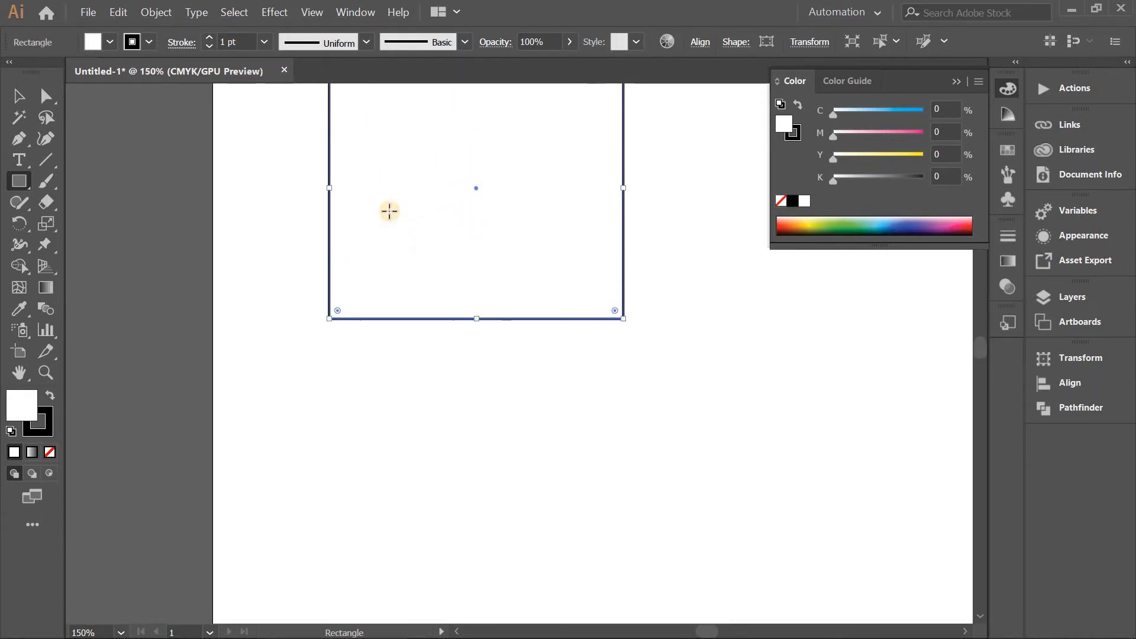
scroll(388, 209, up, 1)
scroll(386, 206, up, 2)
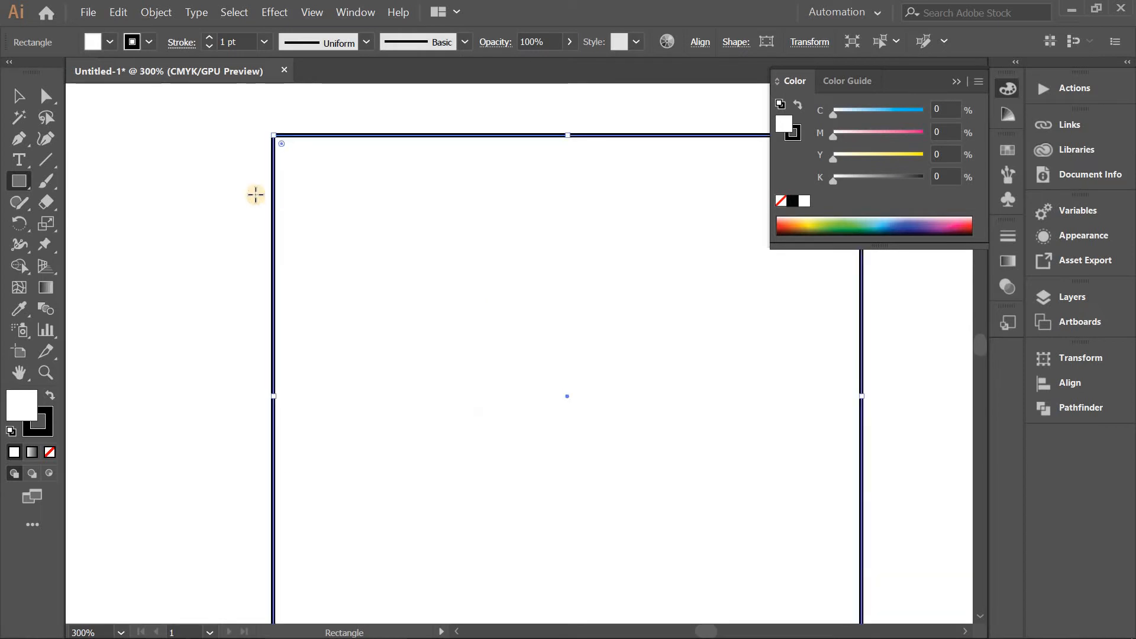
scroll(241, 41, down, 1)
scroll(241, 42, up, 8)
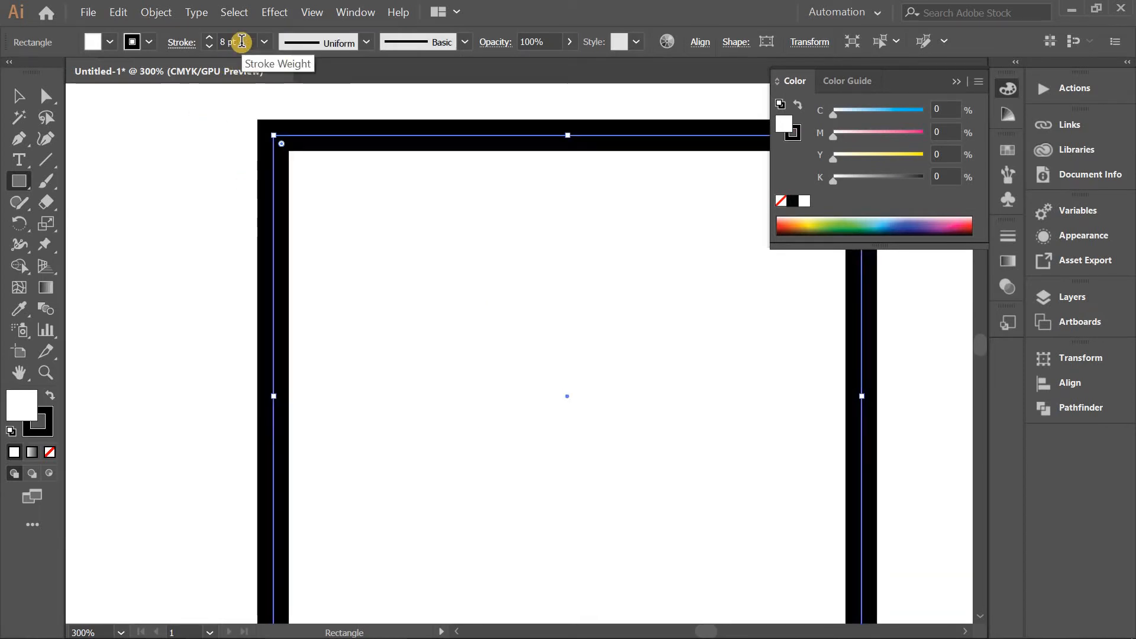
scroll(242, 41, down, 8)
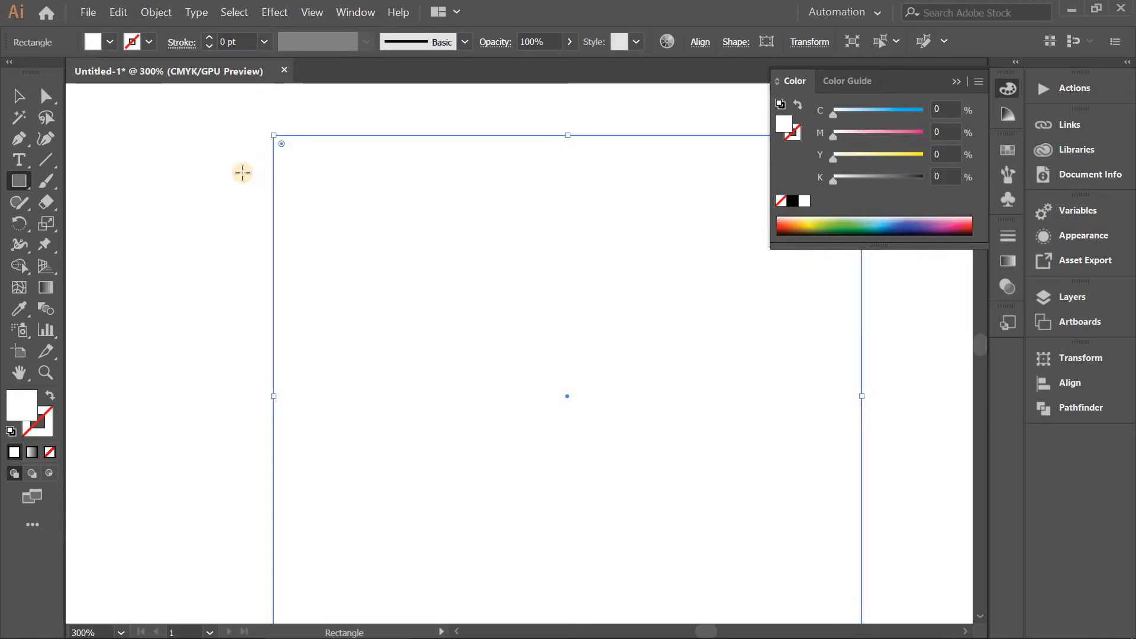
Fill the rectangle with black (#000000) and deselect it.
double_click(20, 397)
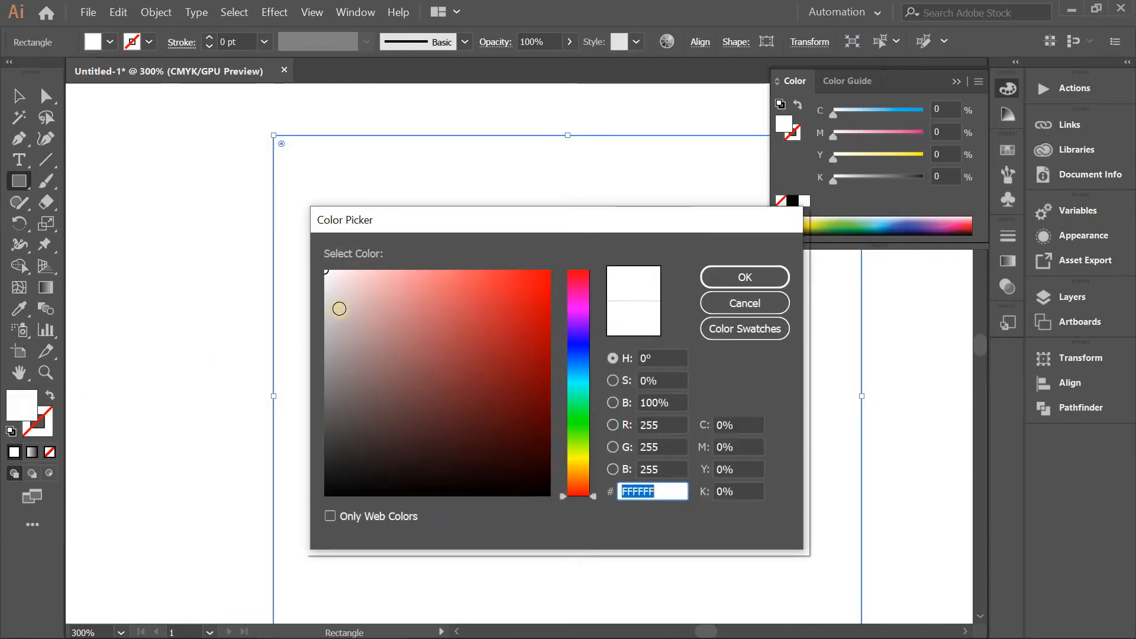
drag(339, 304, 325, 514)
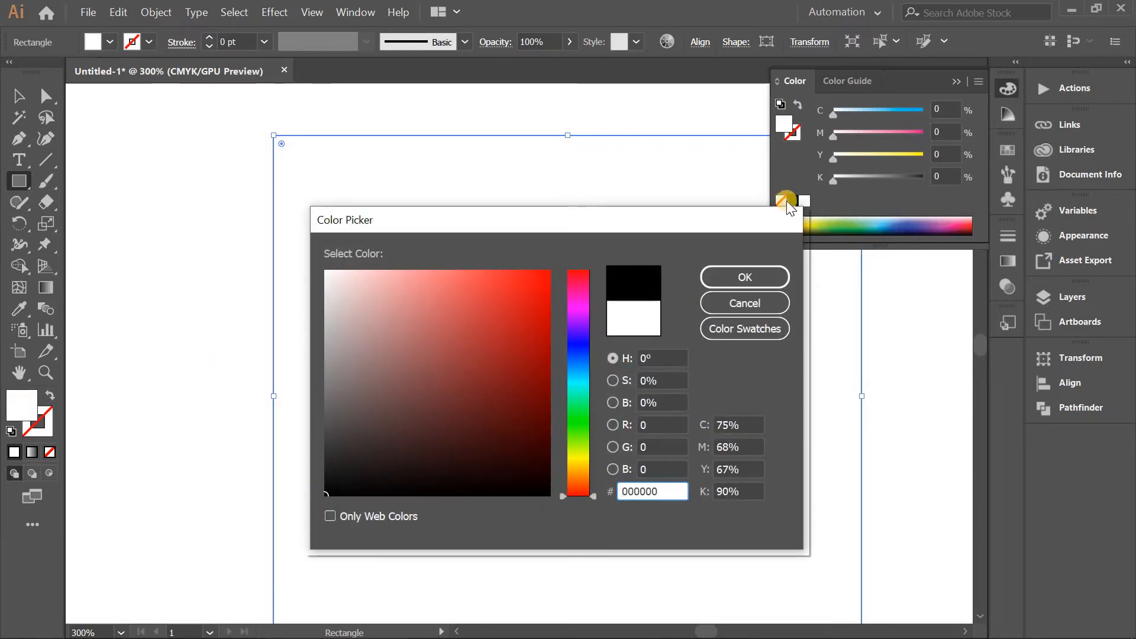
click(747, 277)
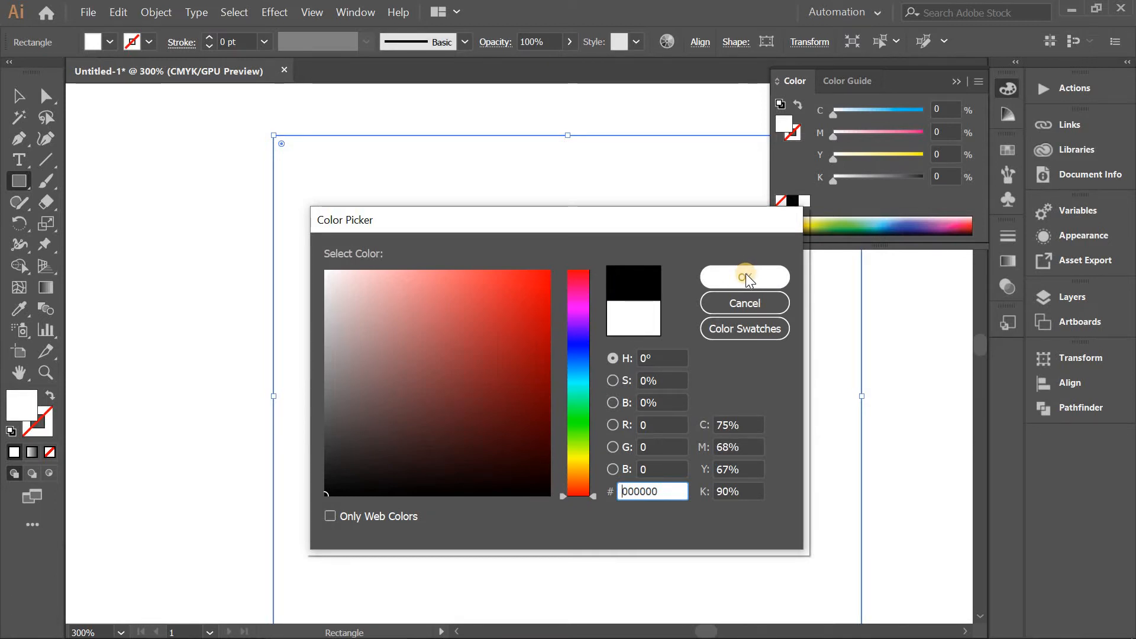
click(745, 276)
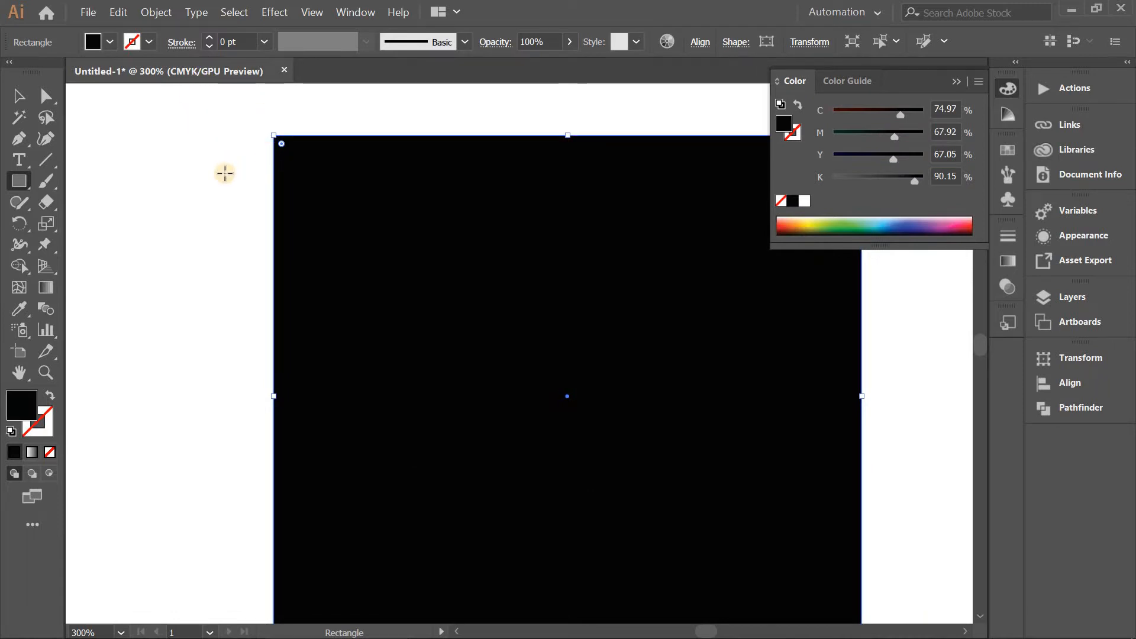
key(v)
click(222, 172)
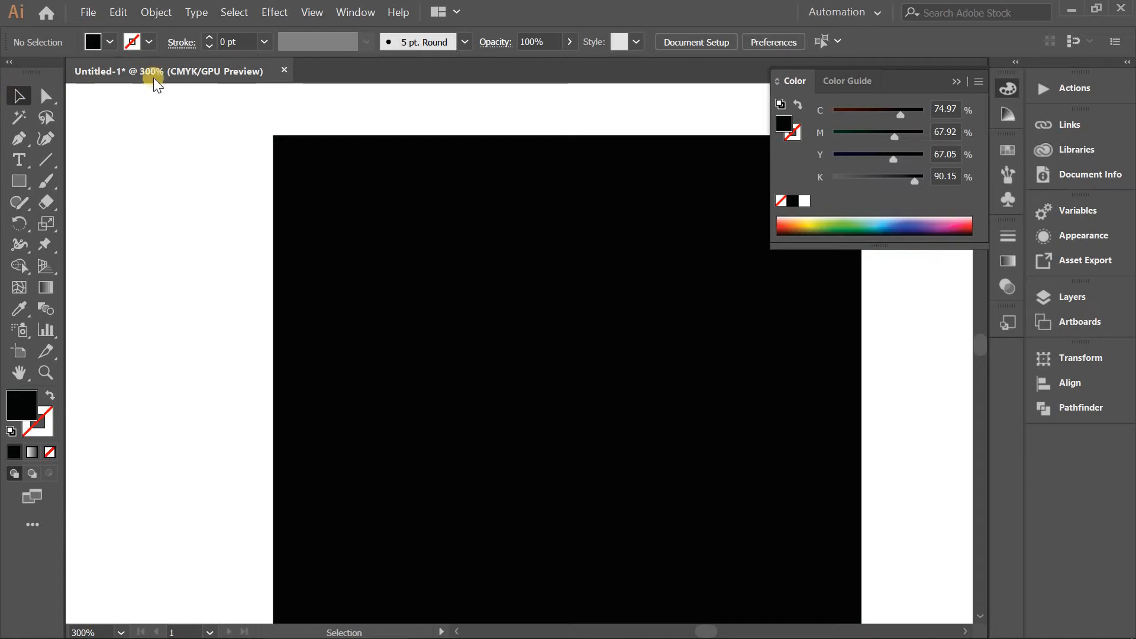
Select the black rectangle and give it a 5 pt stroke.
click(321, 179)
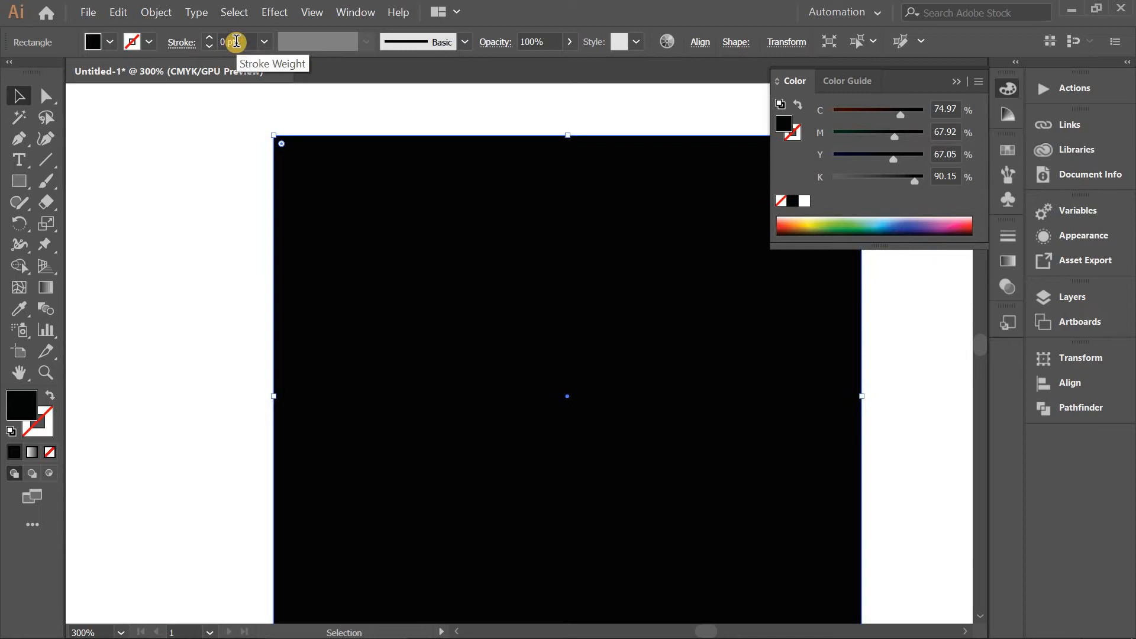
scroll(236, 41, up, 7)
scroll(236, 41, down, 2)
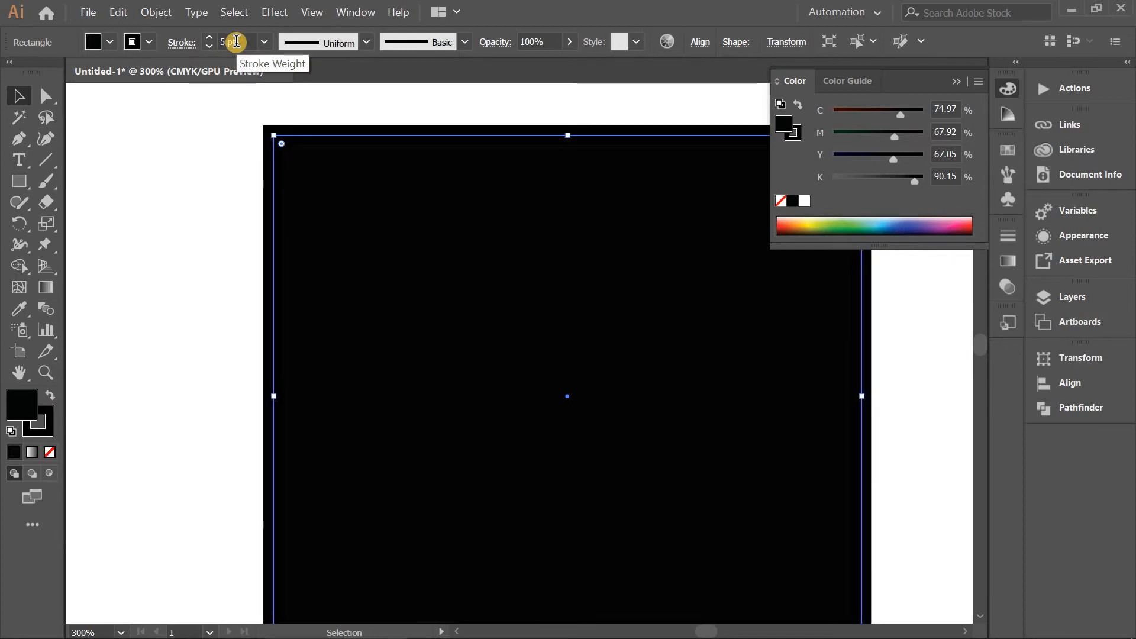
Change the rectangle's stroke colour to blue (#0808FF) and its stroke weight to 2 pt.
click(48, 414)
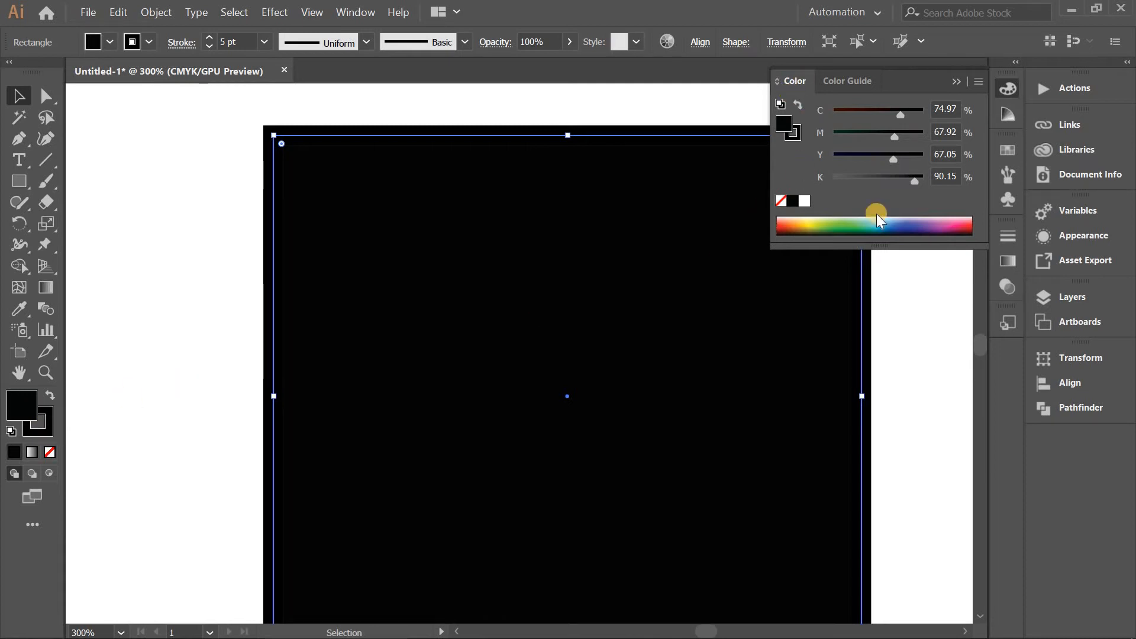
double_click(47, 414)
click(505, 333)
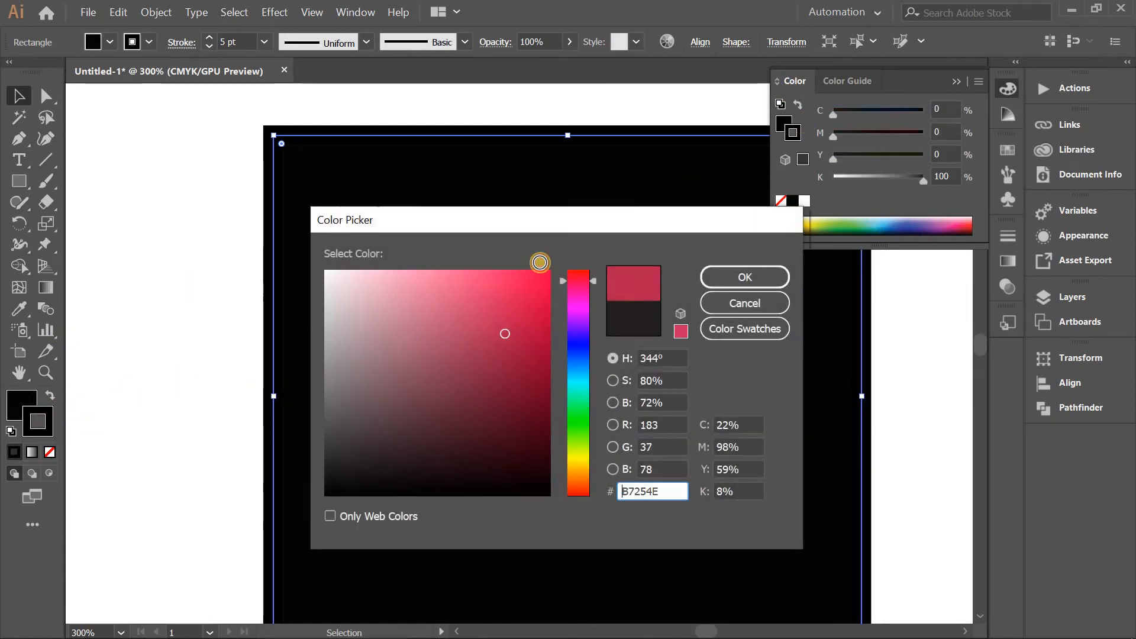
mouse_move(539, 262)
mouse_down()
mouse_move(552, 363)
mouse_move(545, 253)
mouse_move(543, 271)
mouse_up()
click(576, 344)
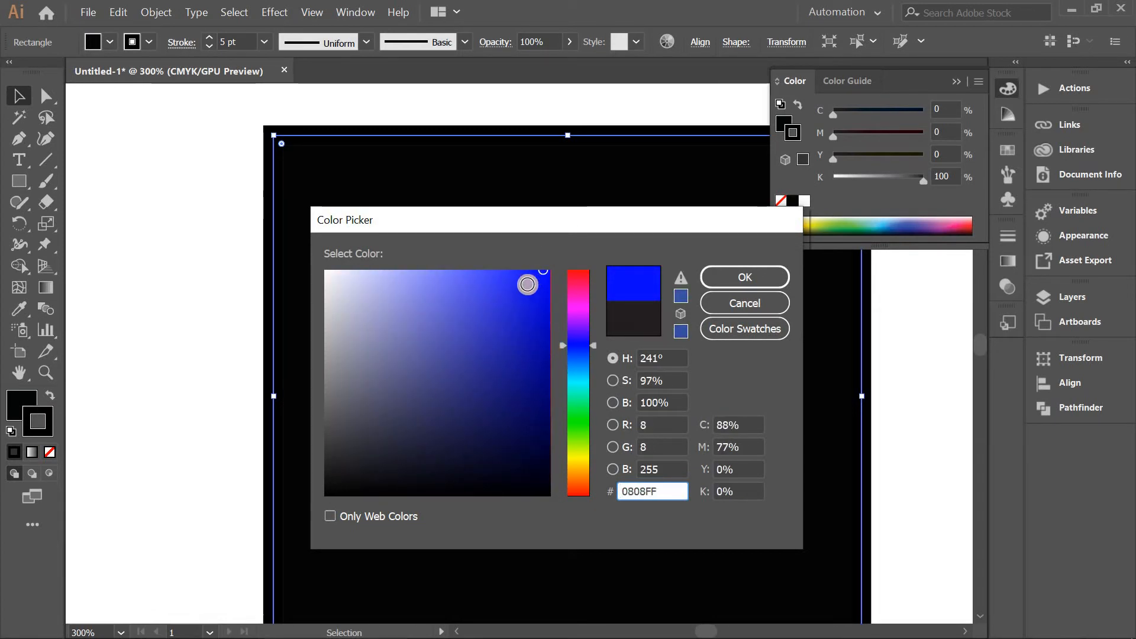
click(708, 278)
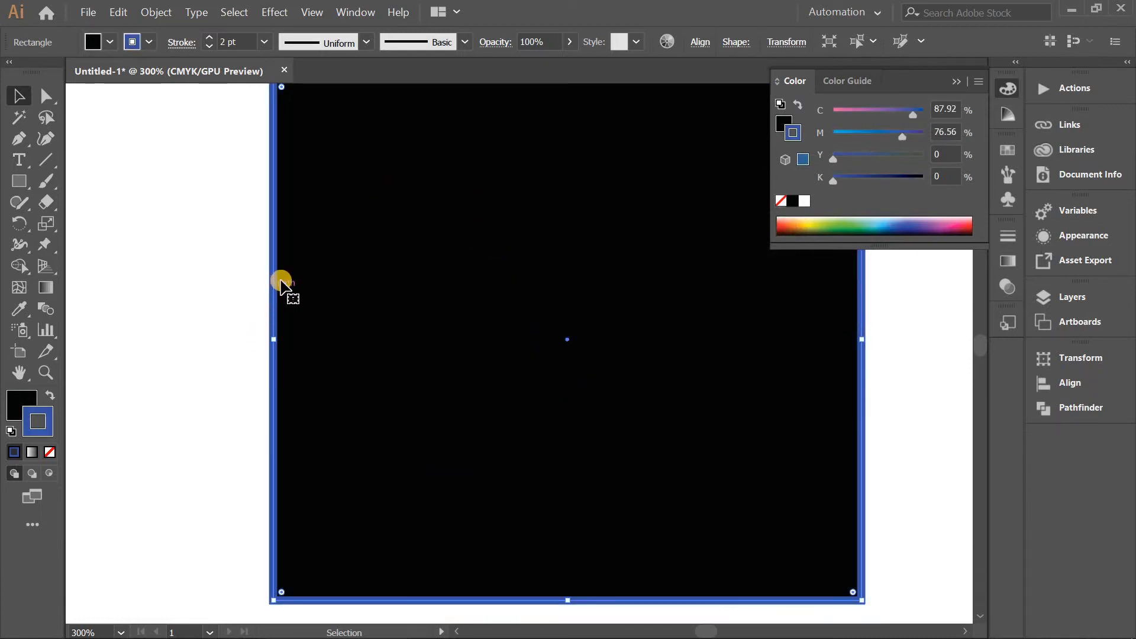
scroll(282, 268, up, 3)
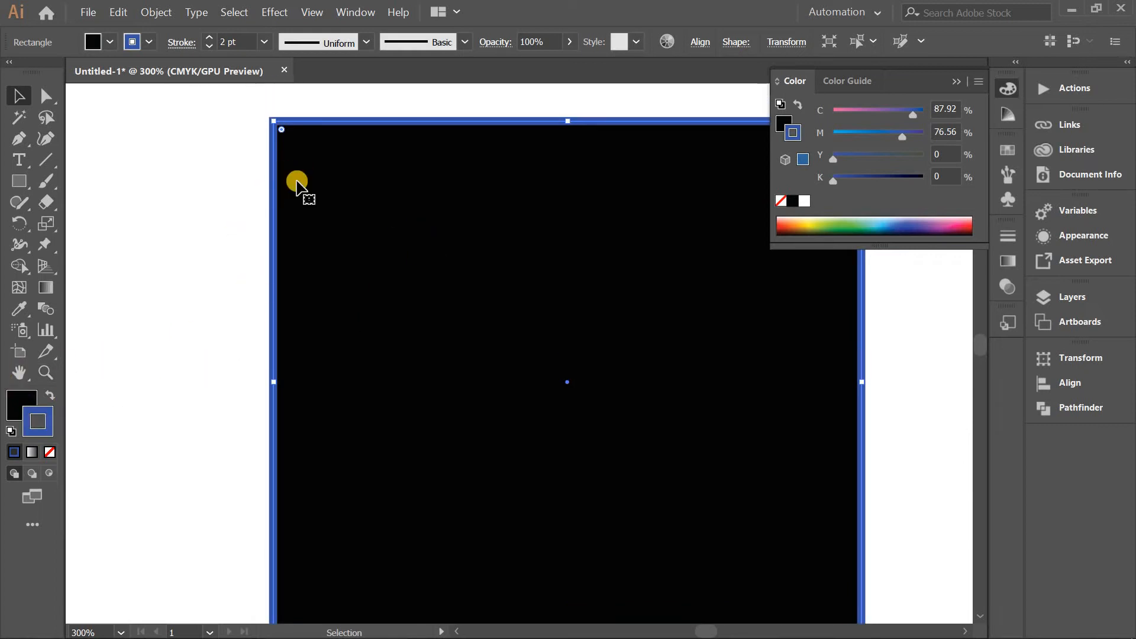
scroll(379, 204, down, 2)
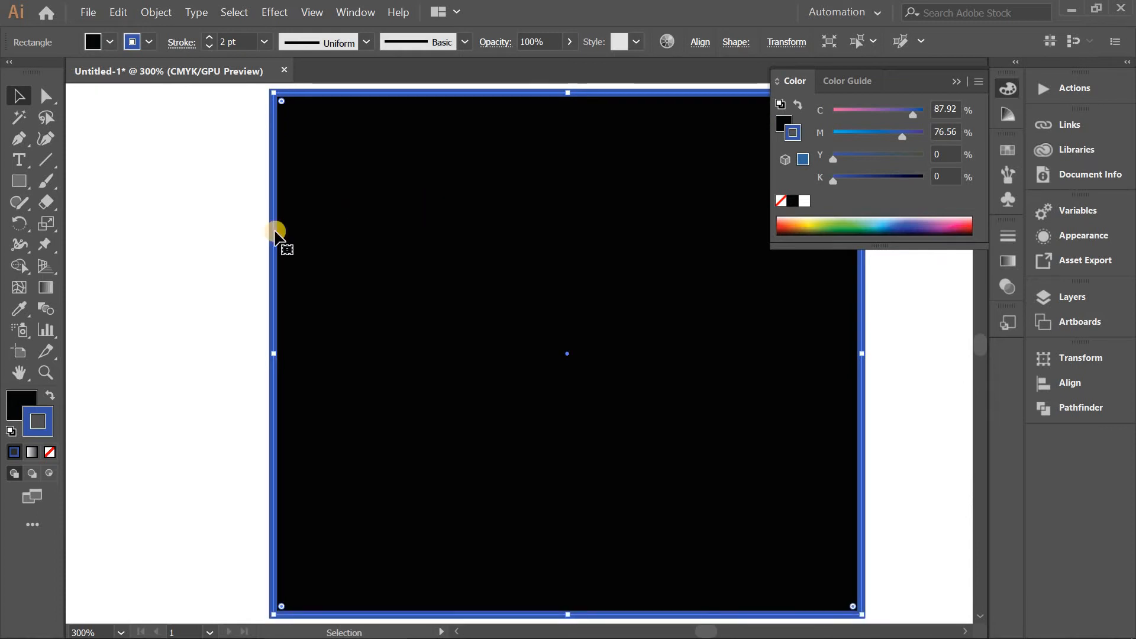
double_click(22, 404)
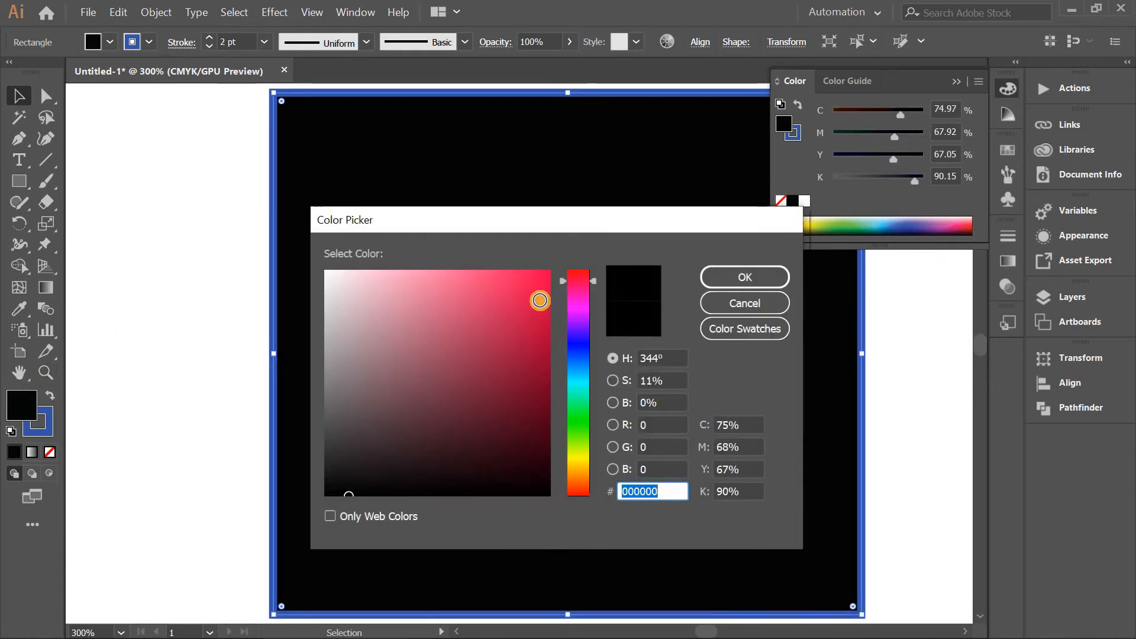
click(736, 275)
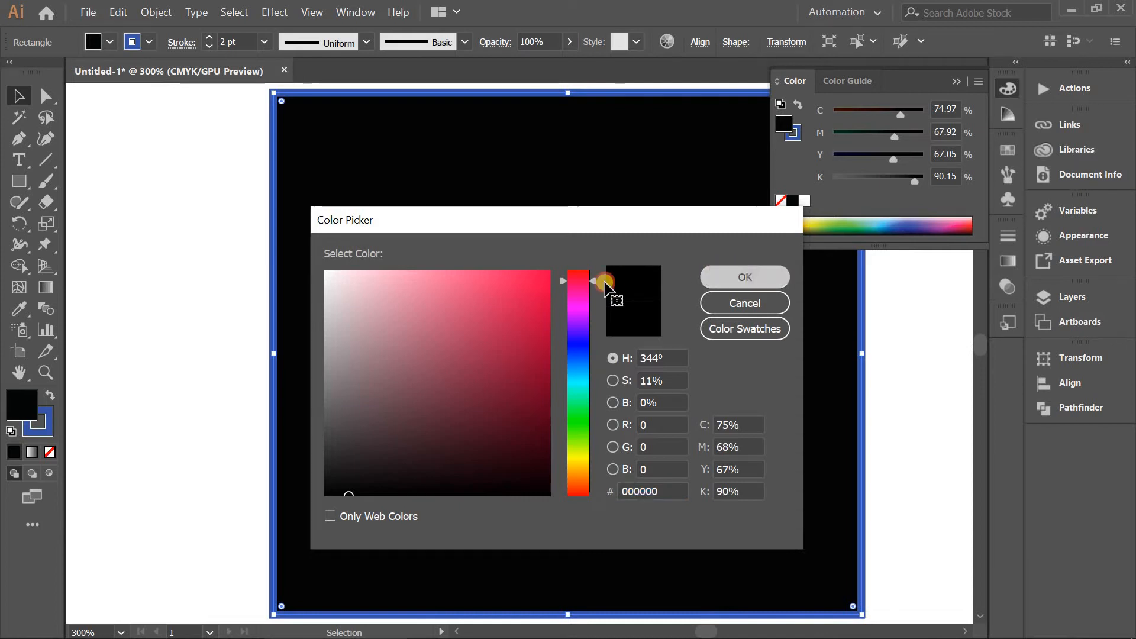
Move the rectangle around the artboard and leave it near the artboard's upper-left corner, fully inside the page.
key(ctrl+minus)
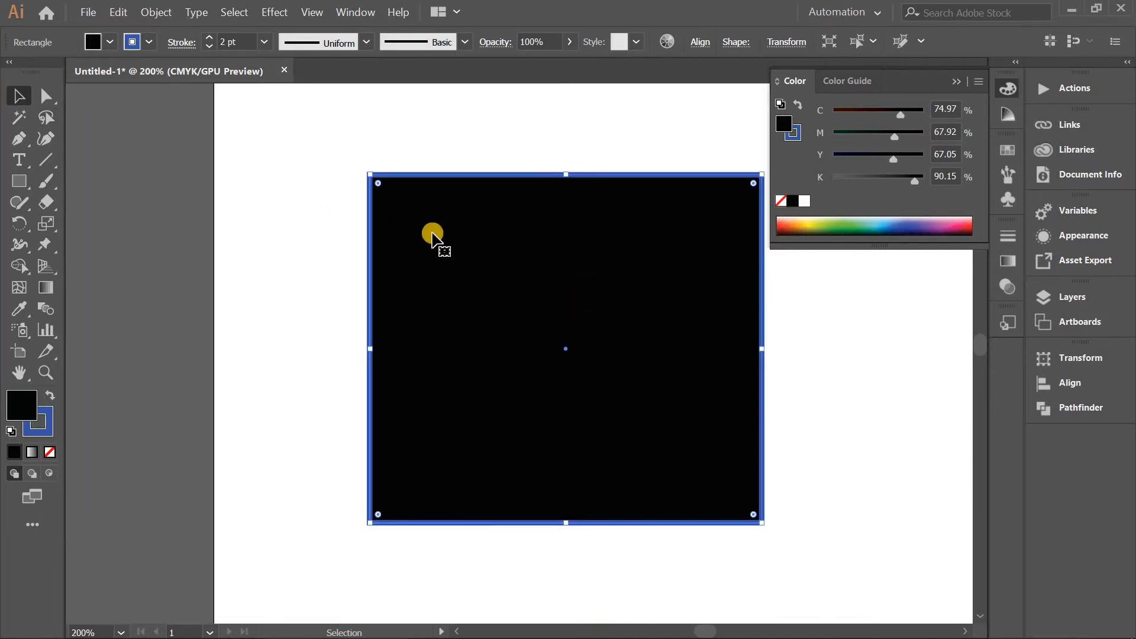
scroll(435, 237, down, 1)
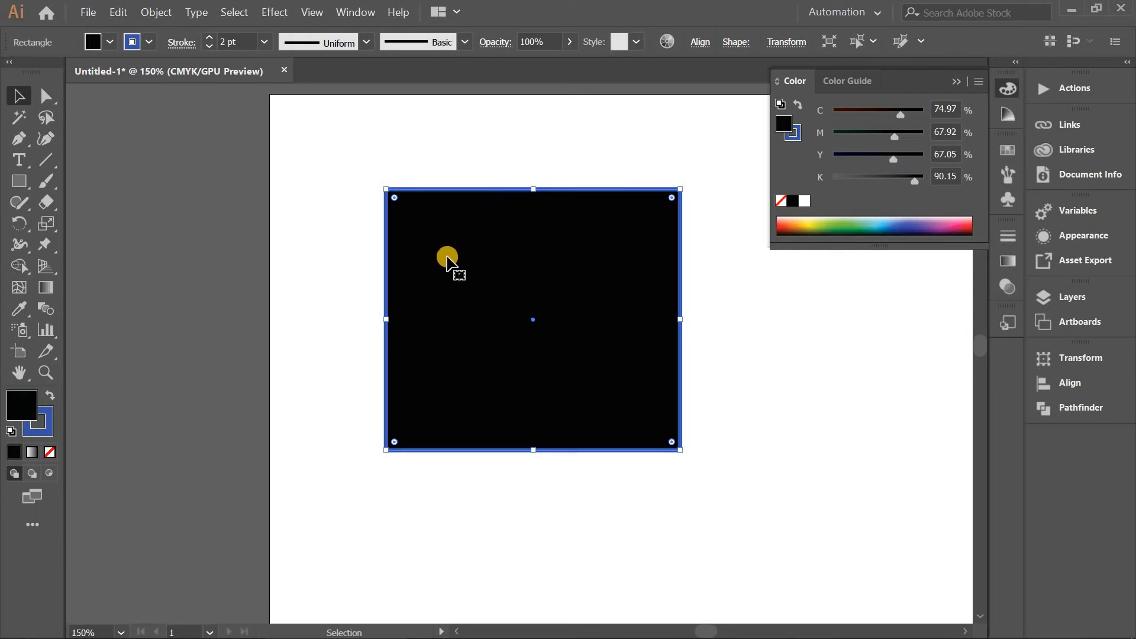
drag(519, 232, 411, 230)
drag(482, 263, 357, 182)
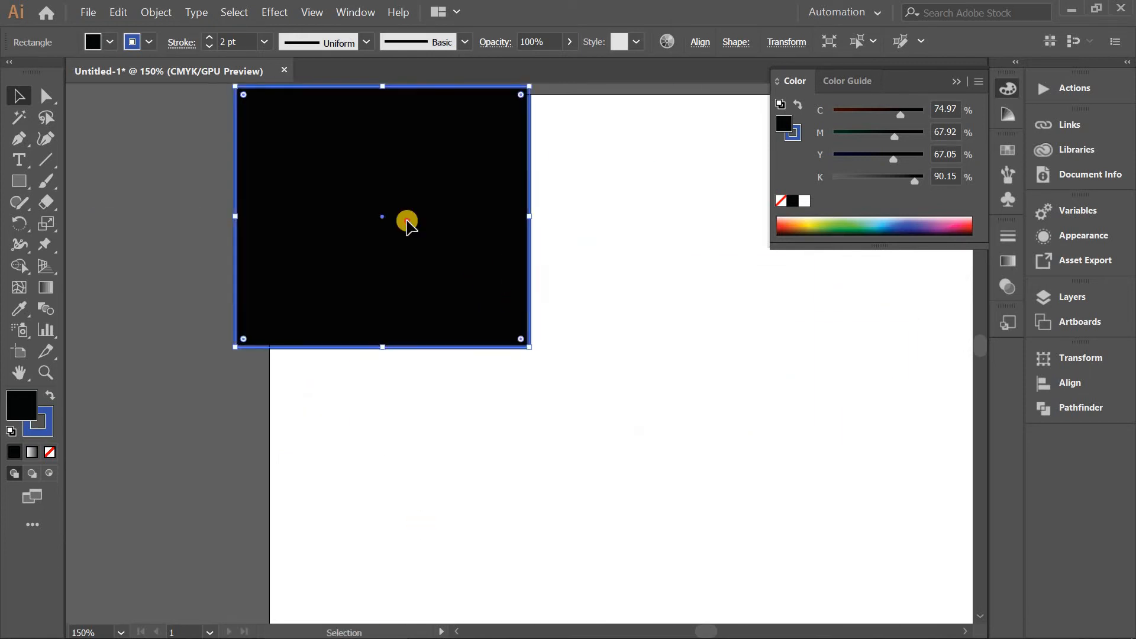
drag(408, 223, 667, 410)
drag(609, 324, 553, 216)
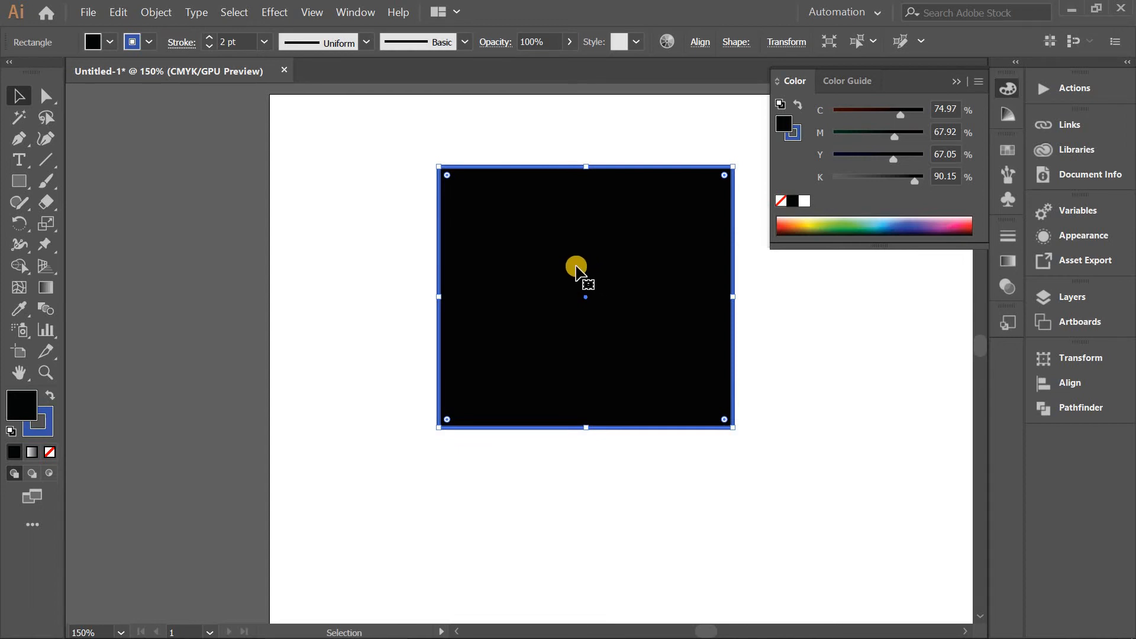
drag(553, 256, 487, 223)
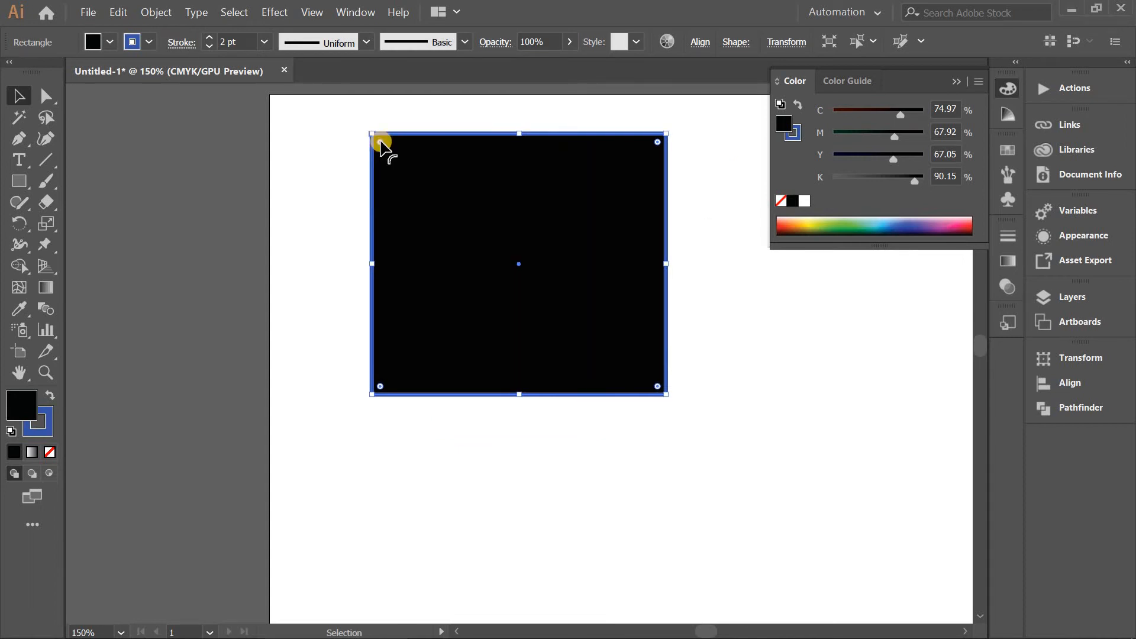
Round all four corners of the rectangle, tilt it slightly and rotate it back to upright.
drag(380, 143, 409, 184)
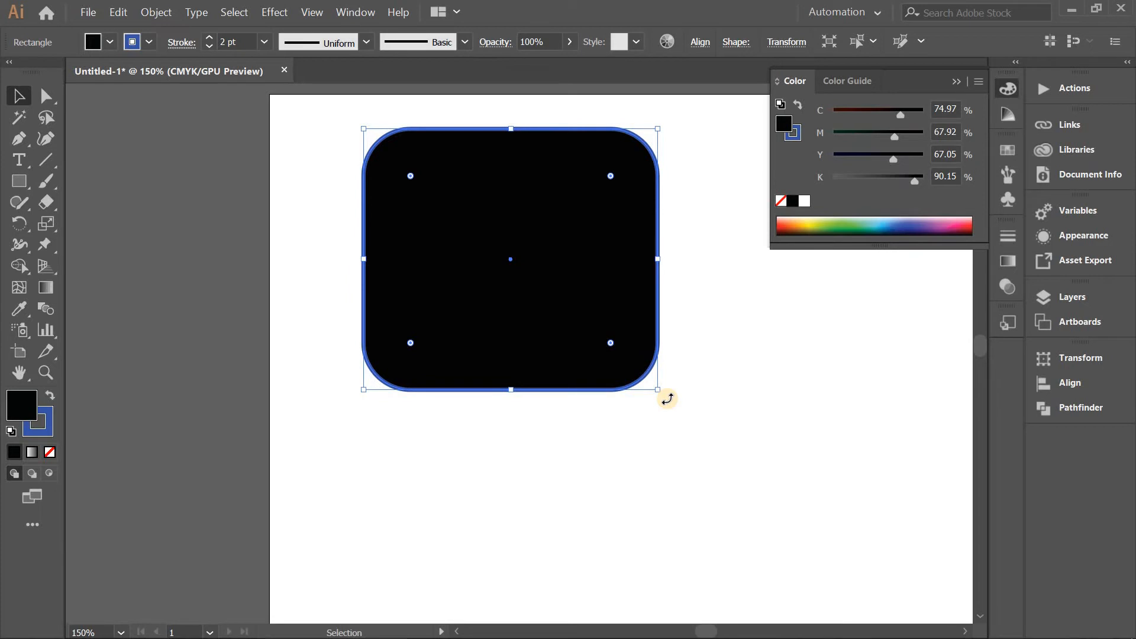
mouse_move(667, 399)
mouse_down()
mouse_move(603, 421)
mouse_move(682, 369)
mouse_move(665, 425)
mouse_move(674, 395)
mouse_up()
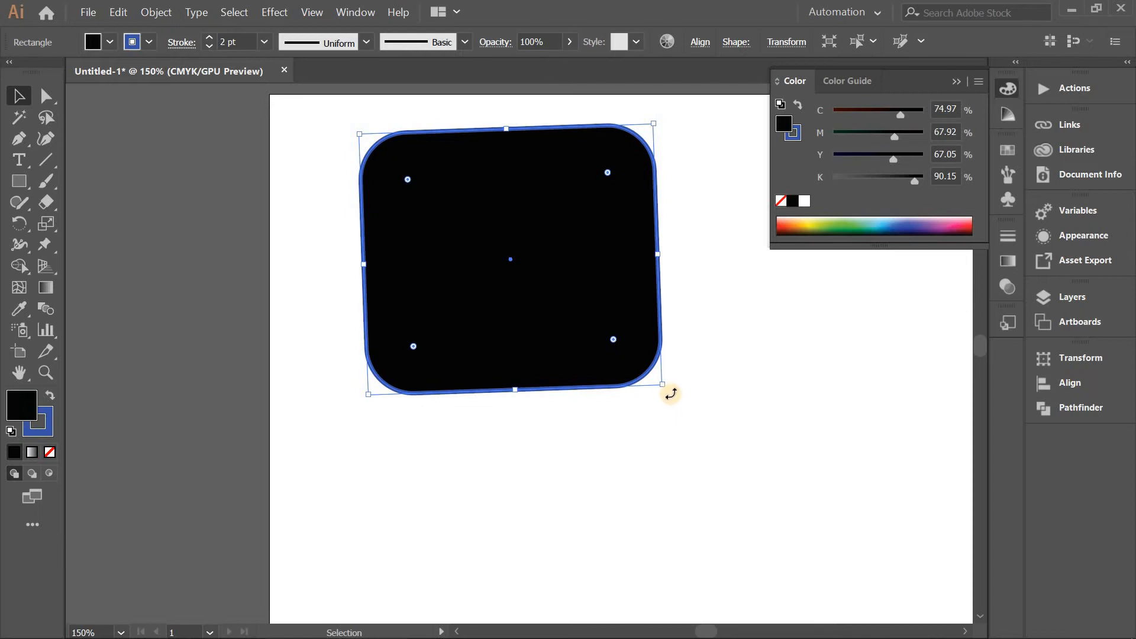
mouse_move(671, 392)
mouse_down()
mouse_move(520, 486)
mouse_move(530, 459)
mouse_move(585, 446)
mouse_move(654, 399)
mouse_move(639, 420)
mouse_move(659, 384)
mouse_move(665, 396)
mouse_up()
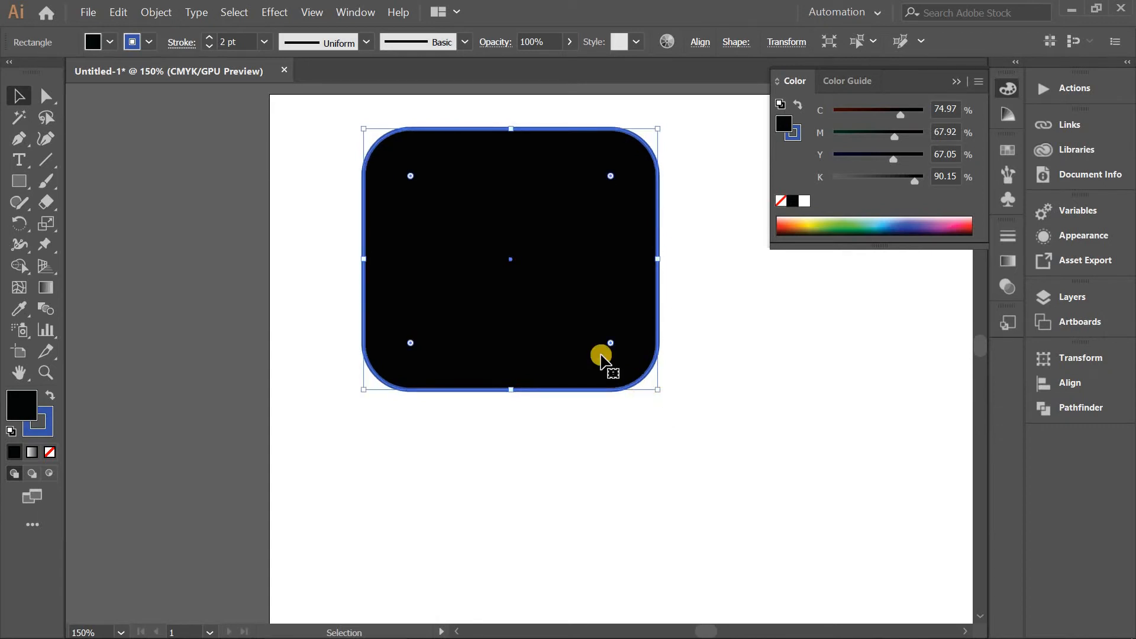
Duplicate the rounded rectangle straight down, leaving a small gap between the original and the copy.
scroll(568, 310, down, 1)
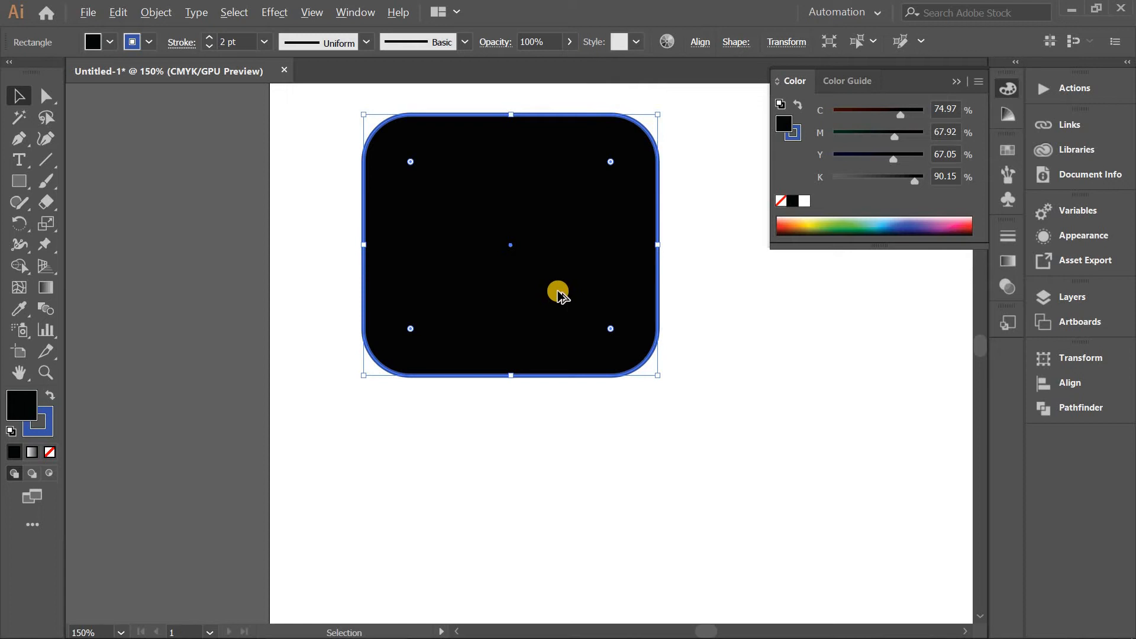
drag(550, 278, 554, 562)
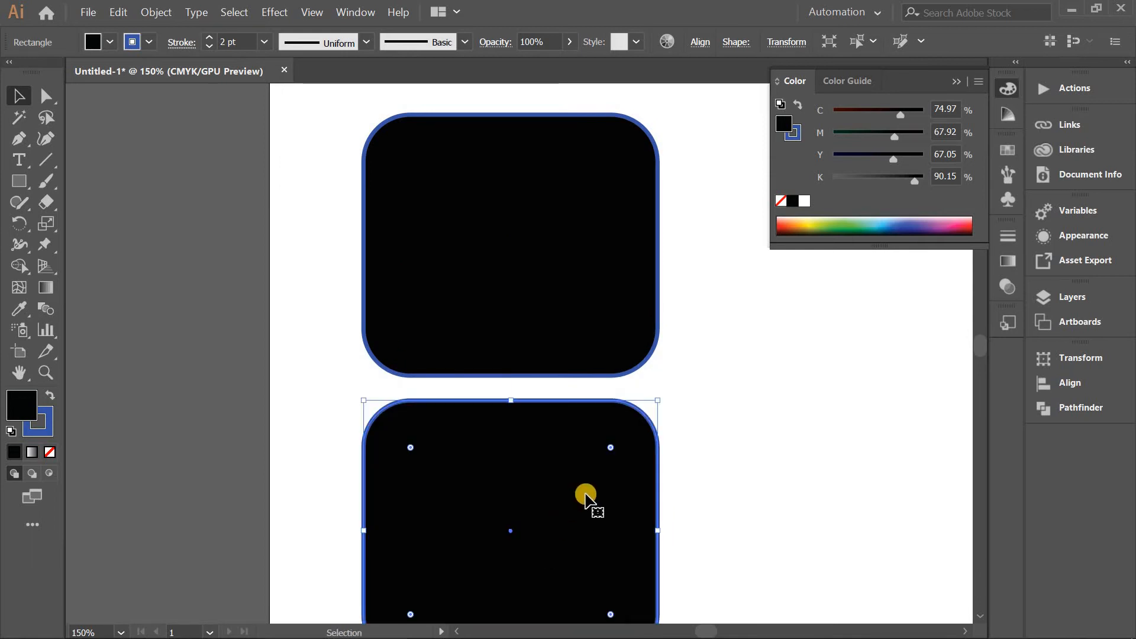
scroll(582, 497, down, 5)
key(ctrl+shift+a)
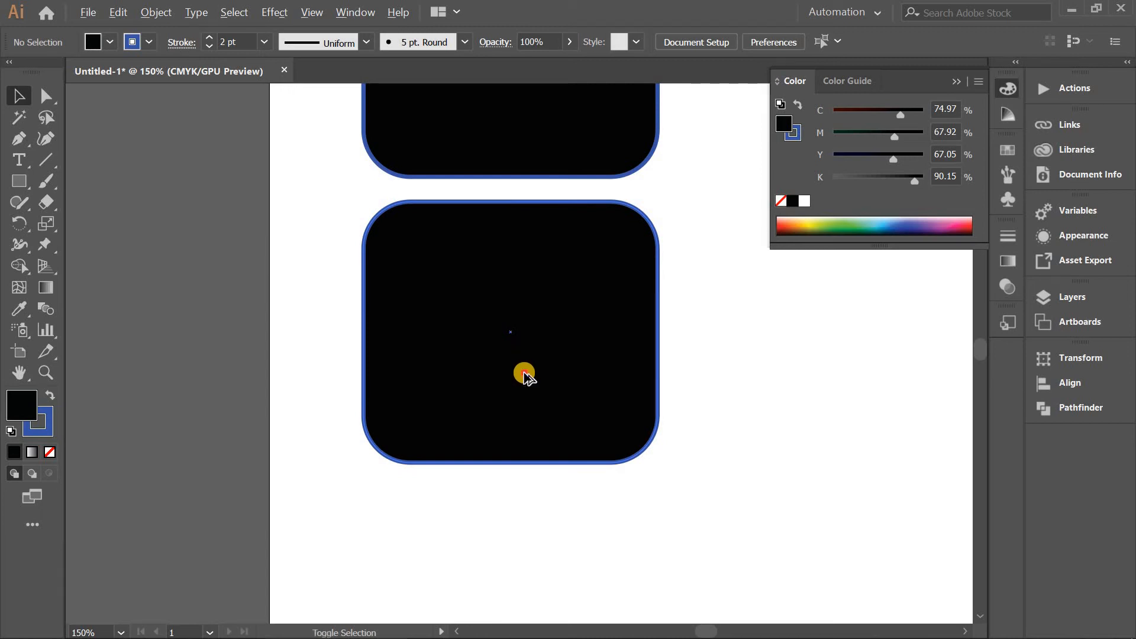
drag(523, 371, 530, 490)
scroll(586, 451, down, 2)
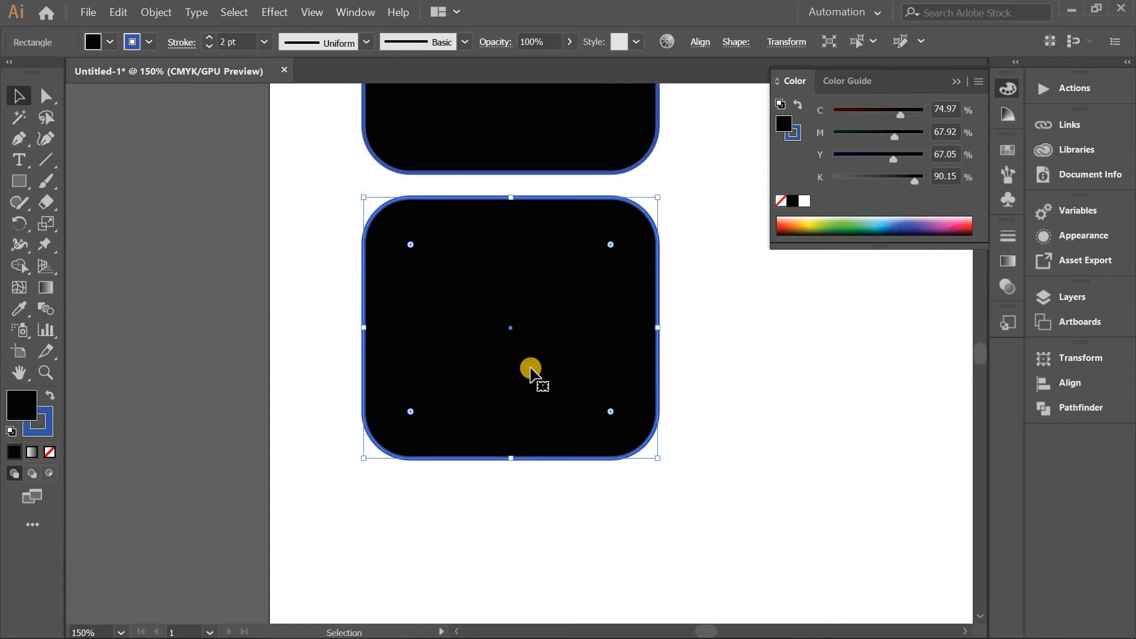
Repeat the downward duplication until a column of five evenly spaced rounded rectangles runs down the artboard.
key(ctrl+d)
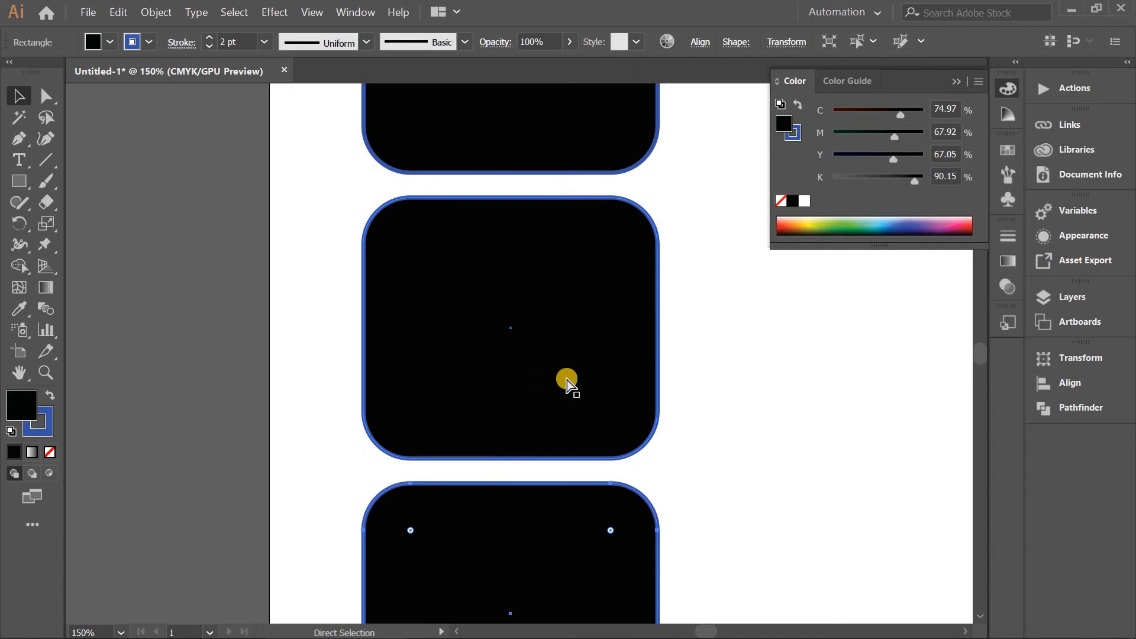
scroll(568, 383, right, 2)
scroll(567, 381, down, 1)
scroll(567, 381, down, 4)
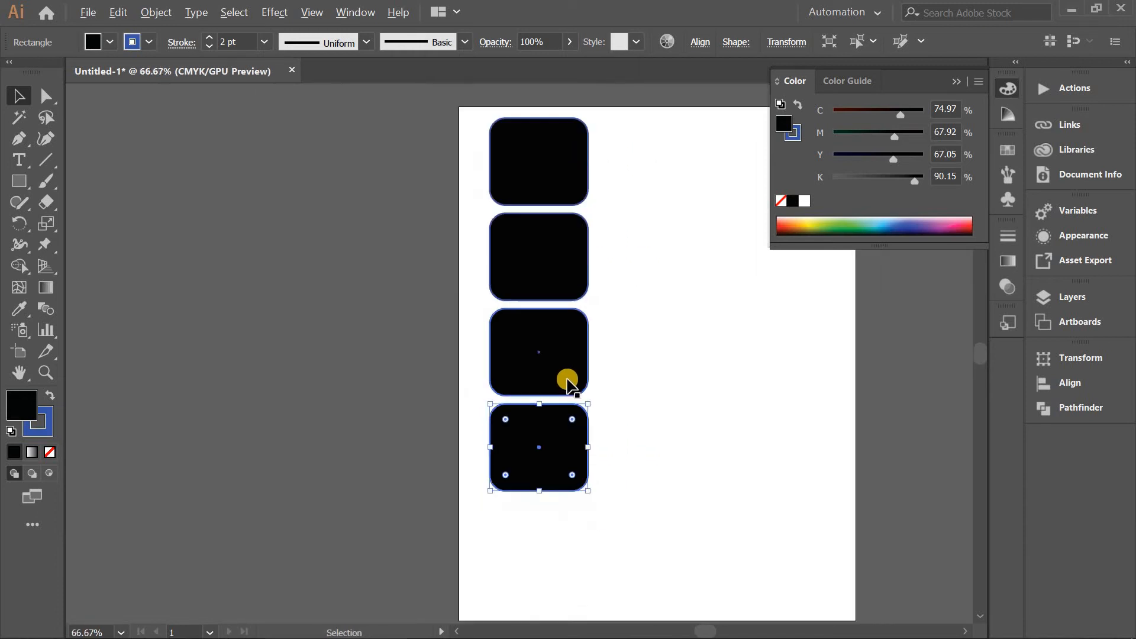
key(a)
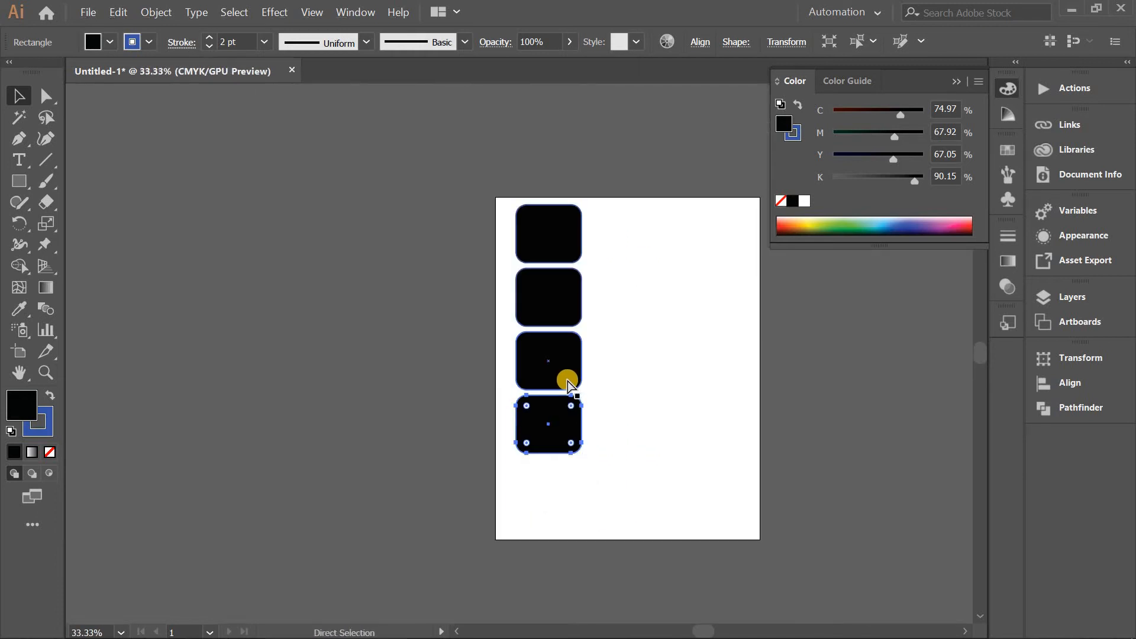
key(ctrl+d)
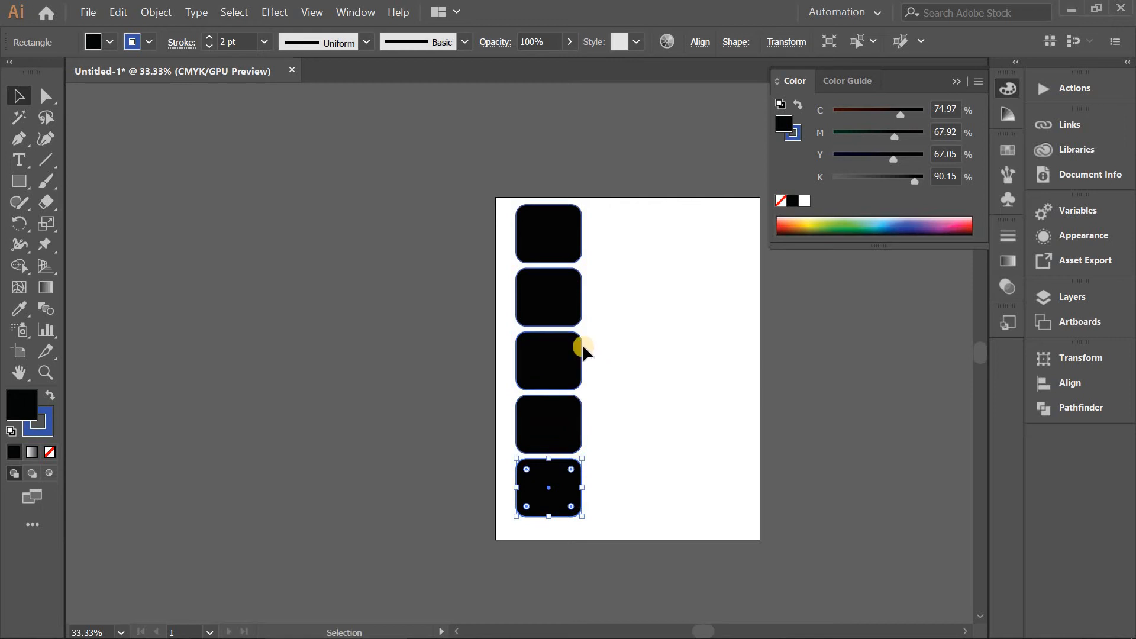
Copy the whole column of five rectangles to the right, repeat it for a third column, and deselect everything.
click(481, 164)
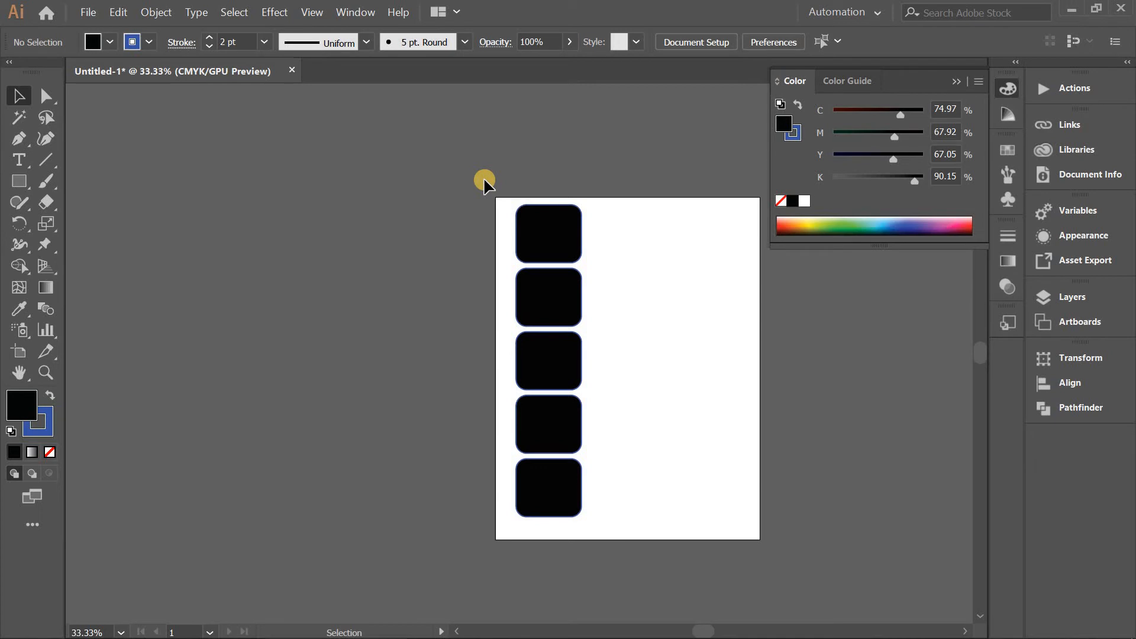
key(ctrl+a)
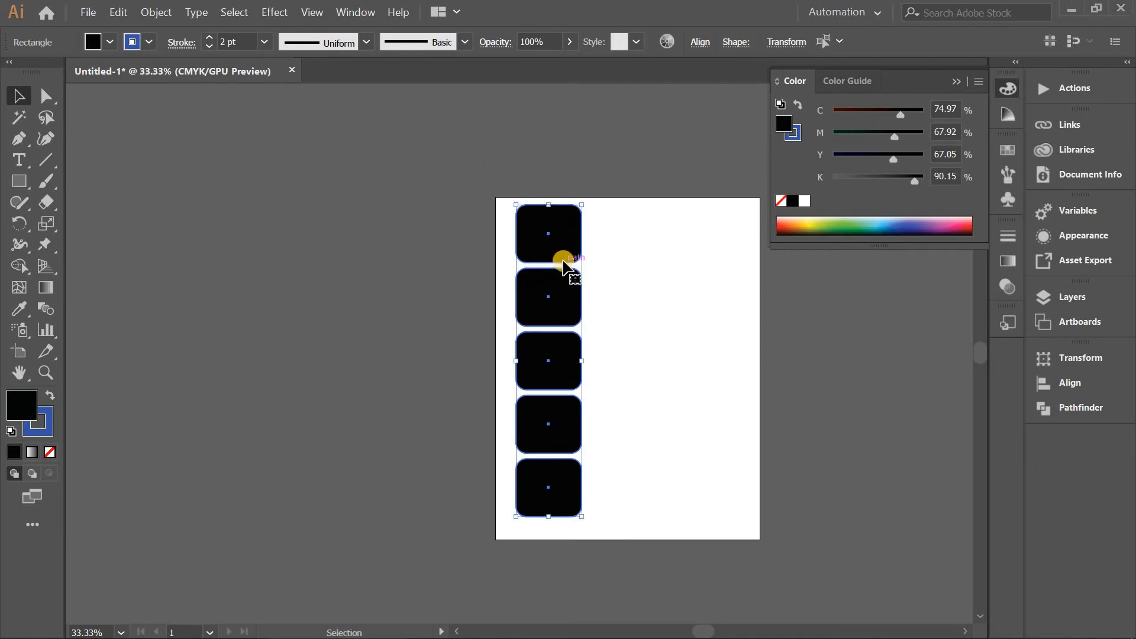
drag(565, 264, 634, 261)
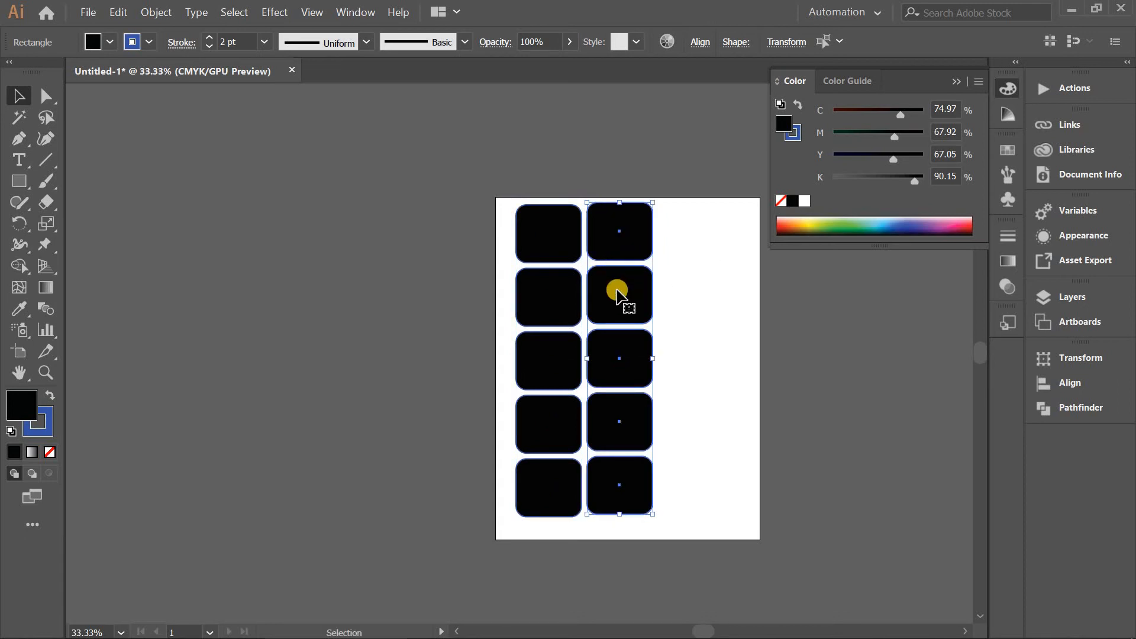
key(ctrl+d)
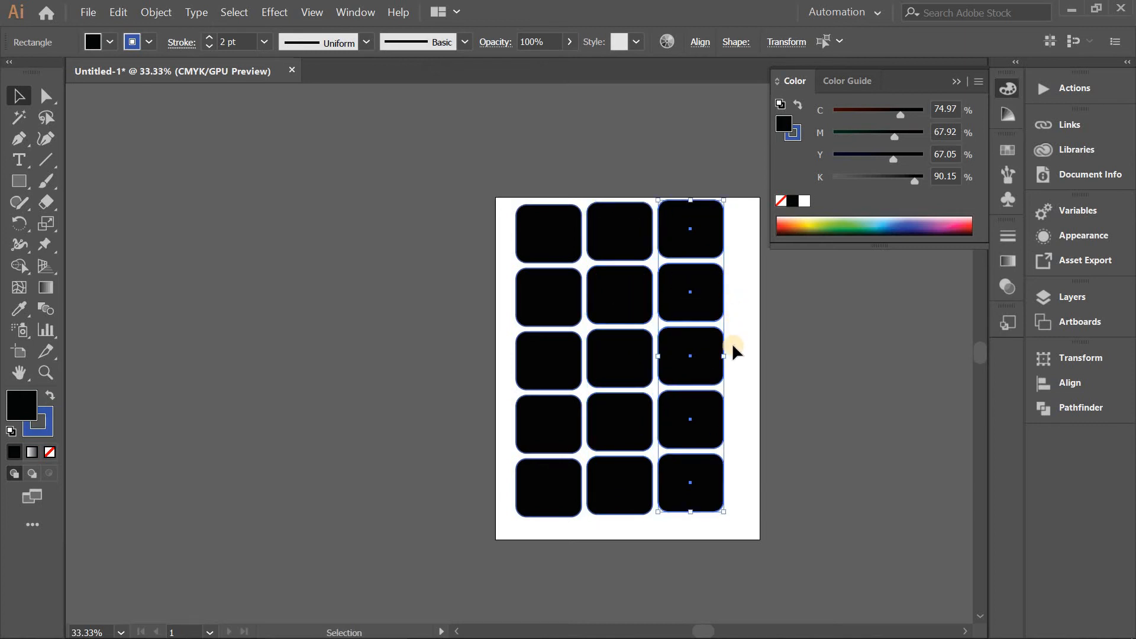
key(space)
drag(758, 406, 561, 366)
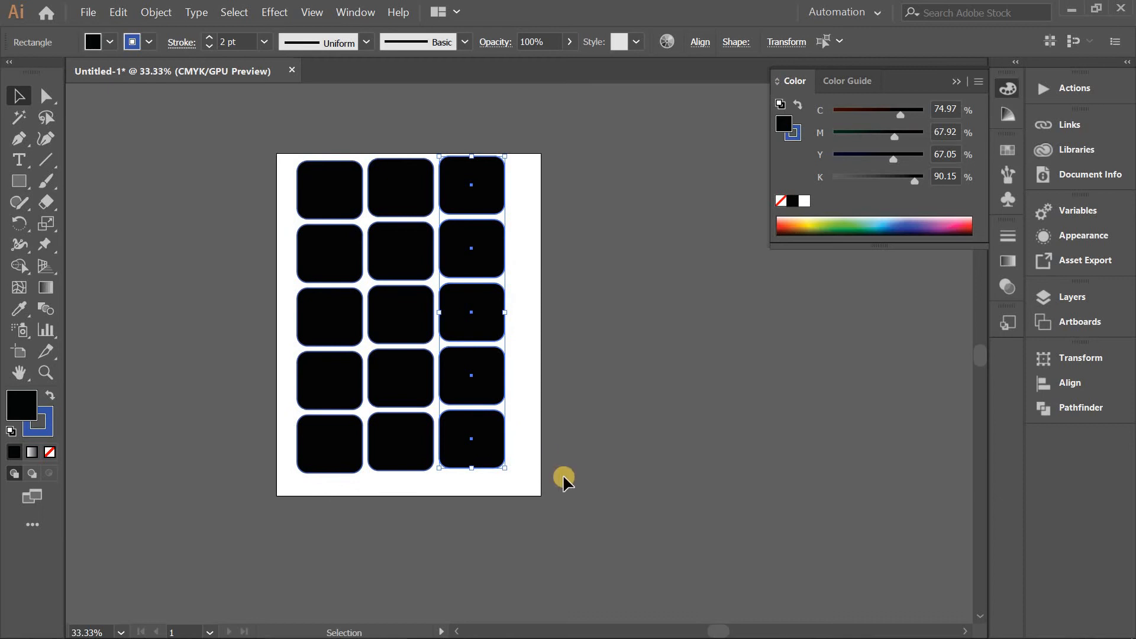
click(580, 481)
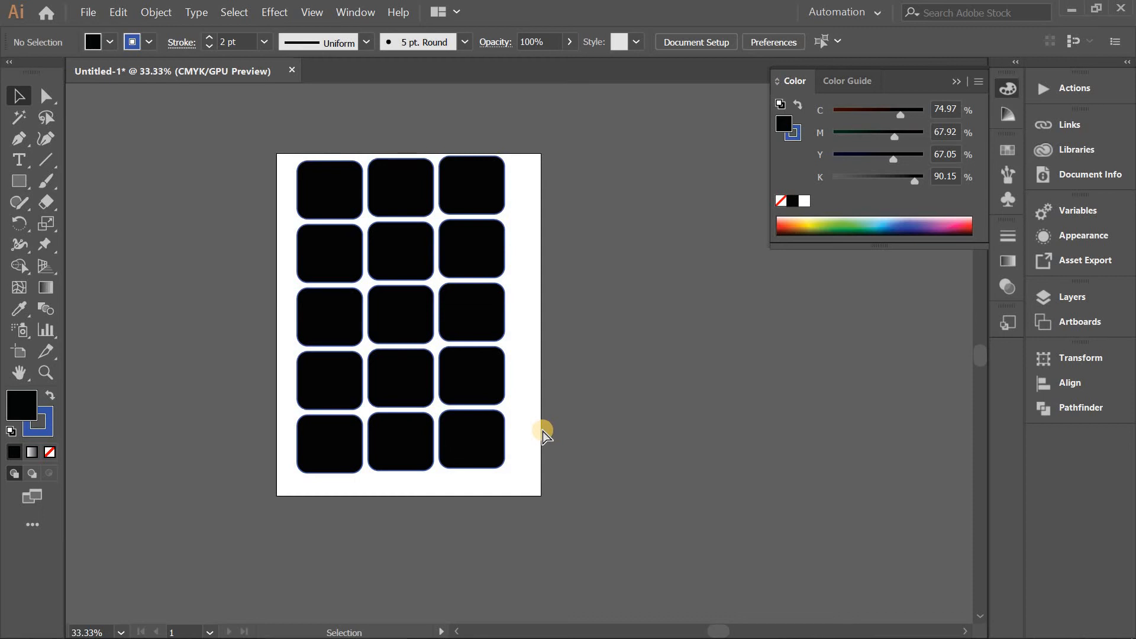
Fill row 1's first two rectangles, row 2's third, row 3's second, row 4's first and row 5's third with pinkish red (M 99, Y 60).
key(ctrl+a)
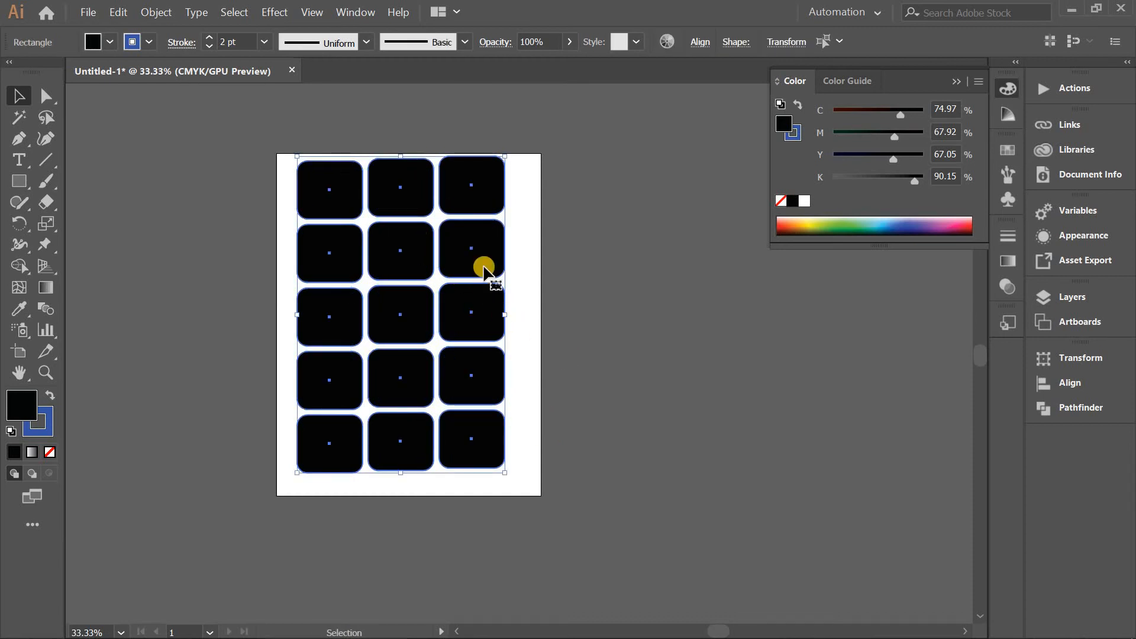
click(563, 390)
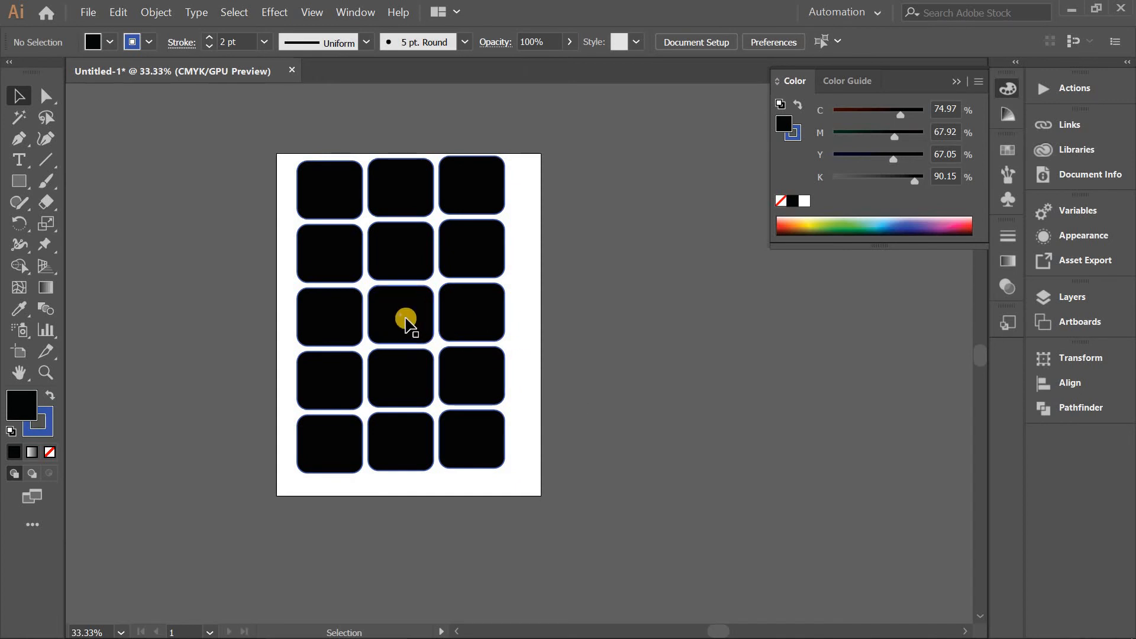
click(425, 321)
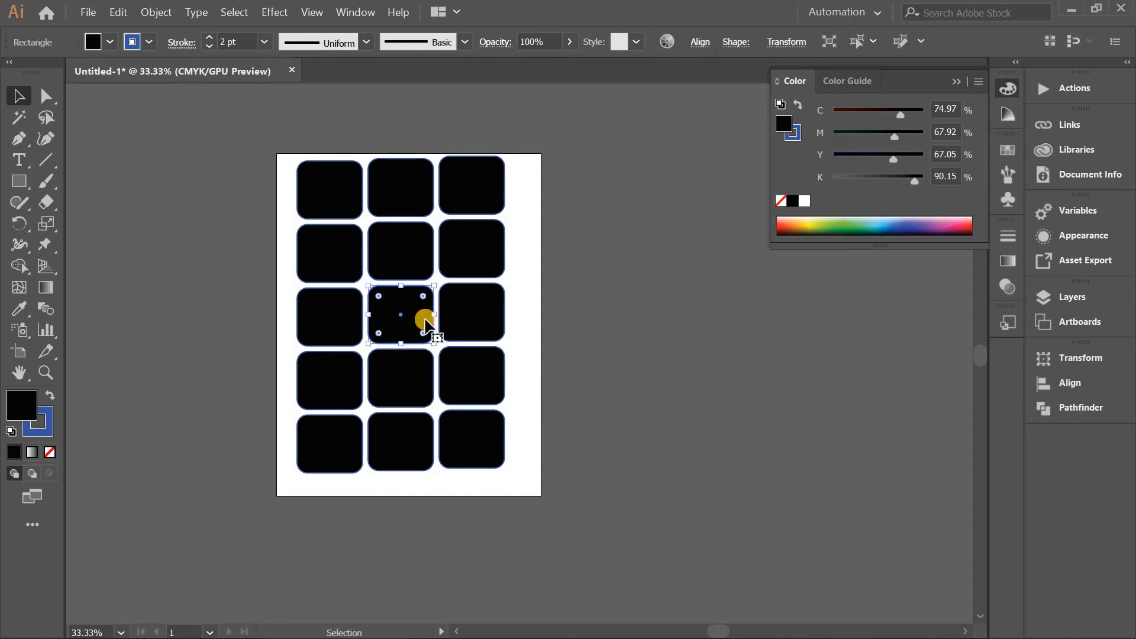
shift+click(471, 254)
shift+click(393, 196)
shift+click(337, 190)
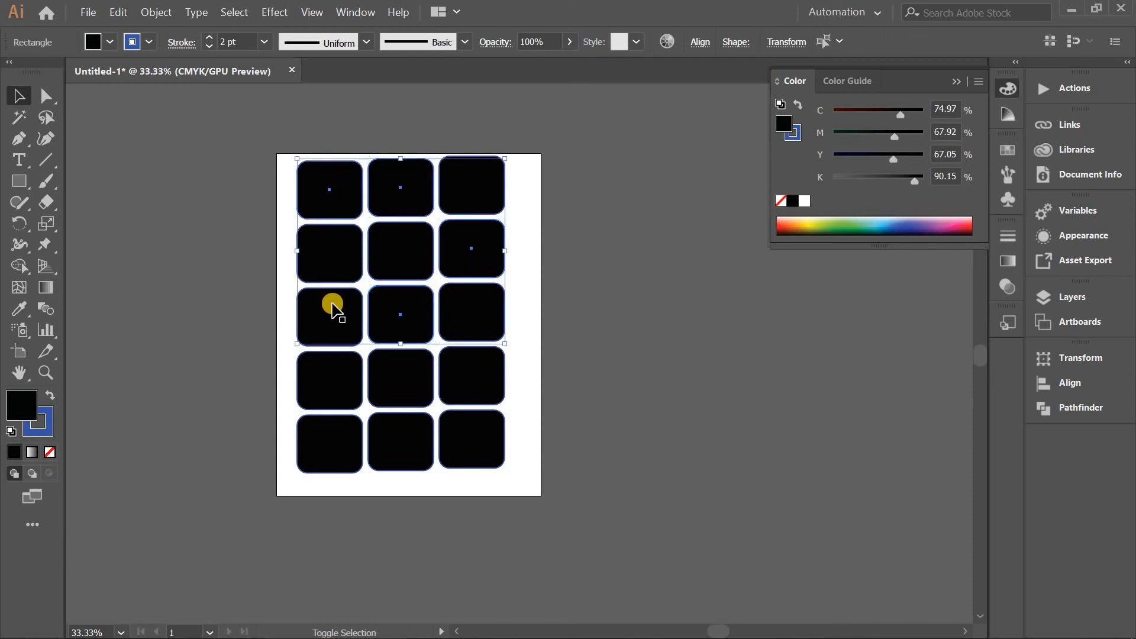
shift+click(329, 304)
shift+click(343, 391)
shift+click(460, 453)
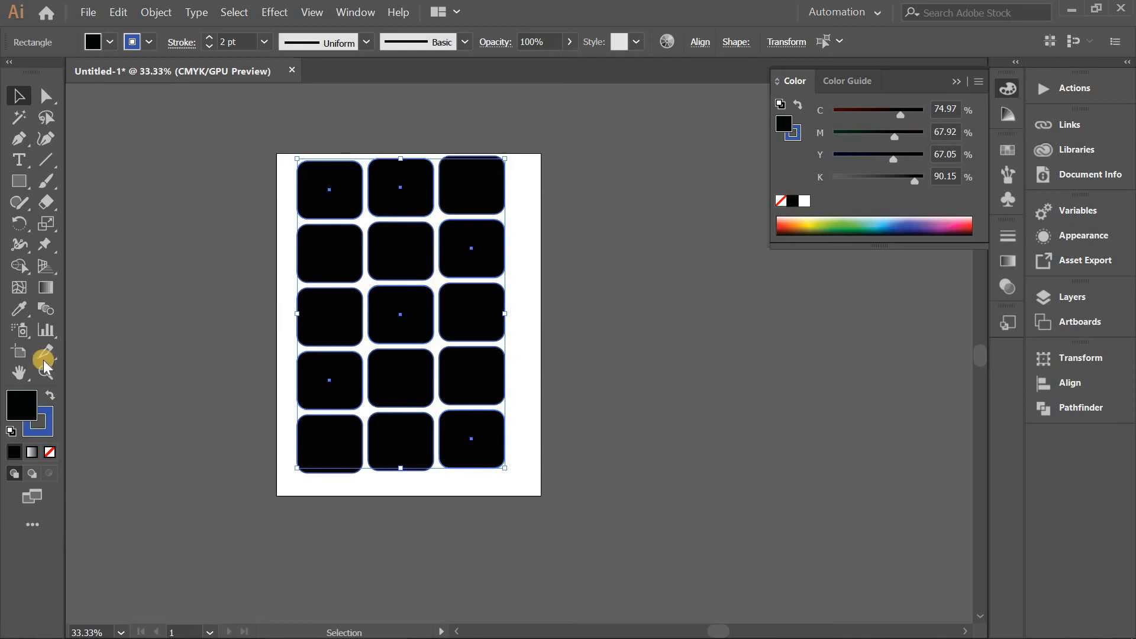
double_click(25, 401)
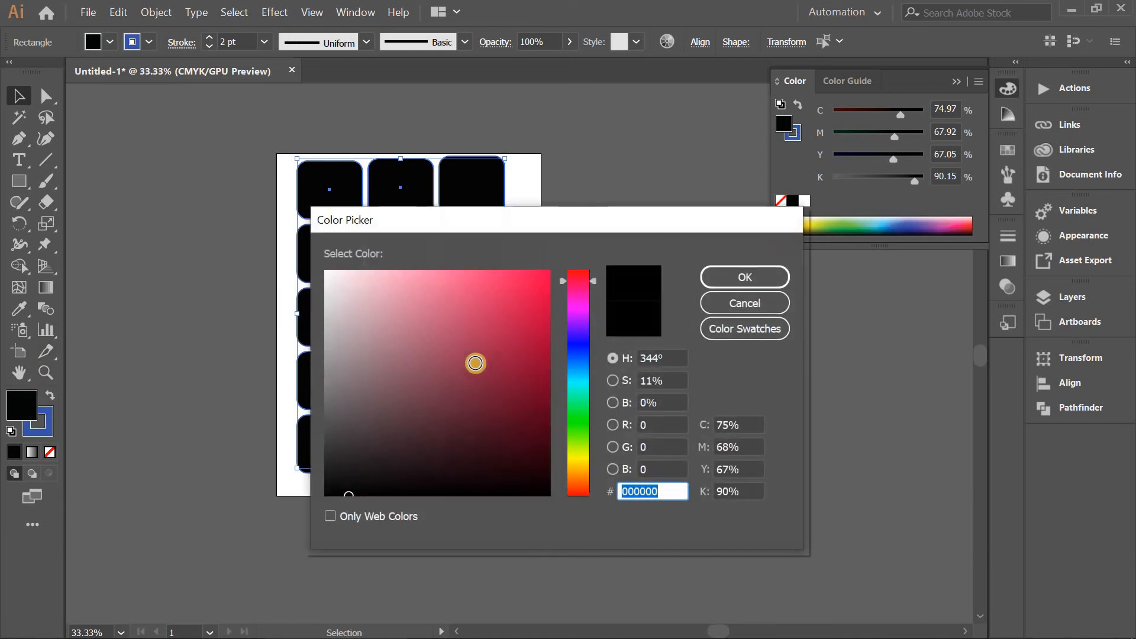
drag(474, 363, 543, 263)
click(709, 284)
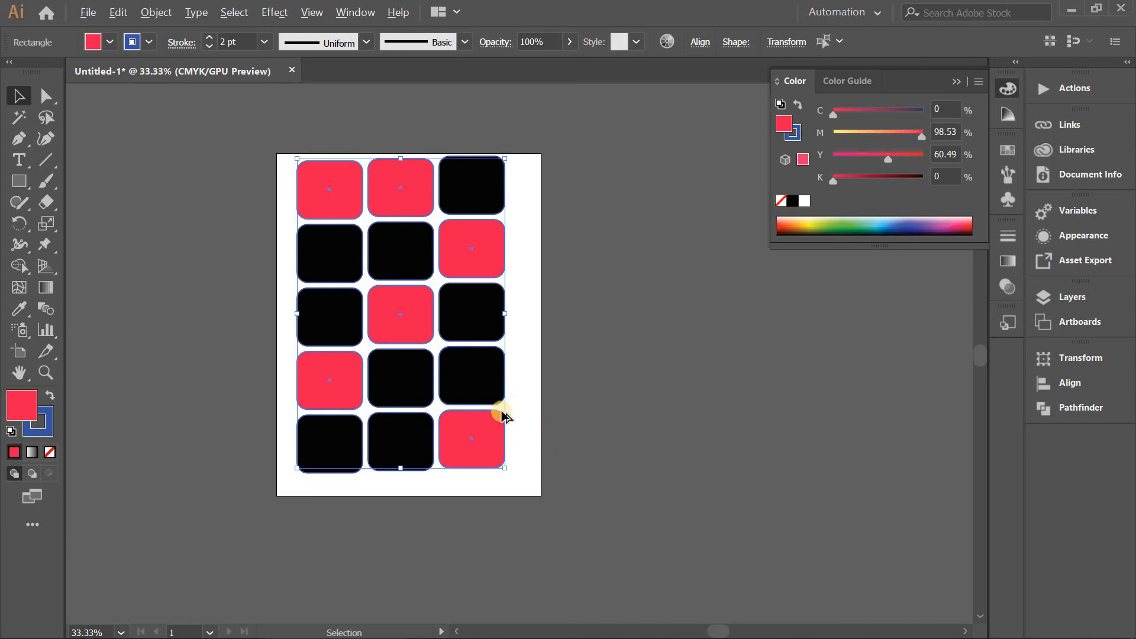
Zoom in and out repeatedly around the lower right of the rectangle grid to examine it at different magnifications.
scroll(500, 407, up, 1)
scroll(501, 407, down, 1)
scroll(499, 407, up, 5)
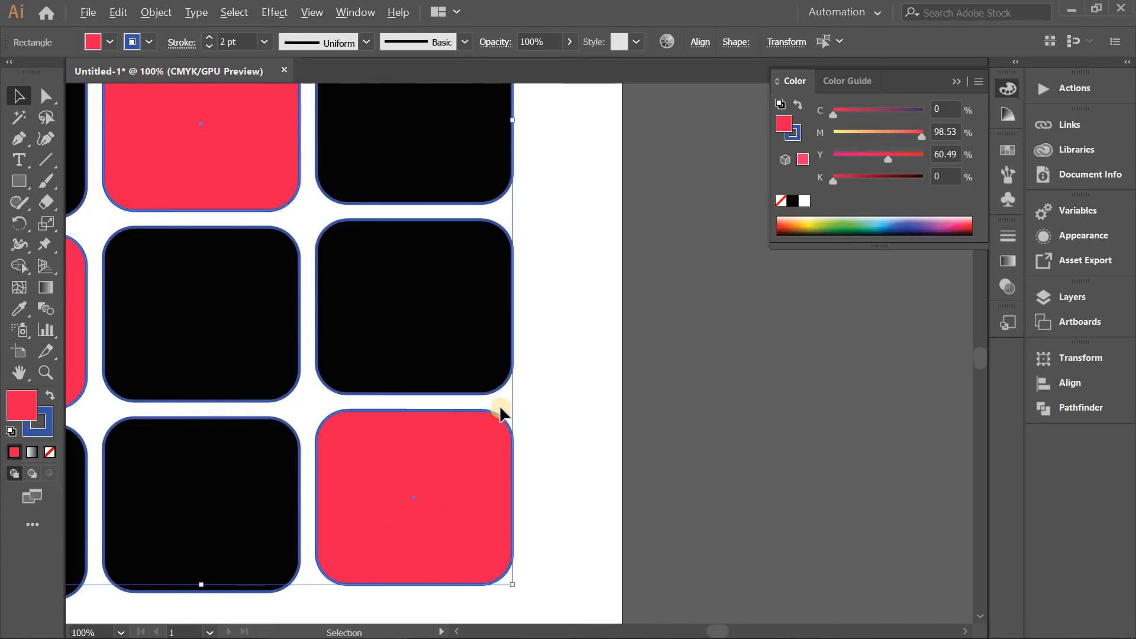
scroll(499, 407, down, 7)
scroll(499, 407, up, 4)
scroll(500, 404, down, 2)
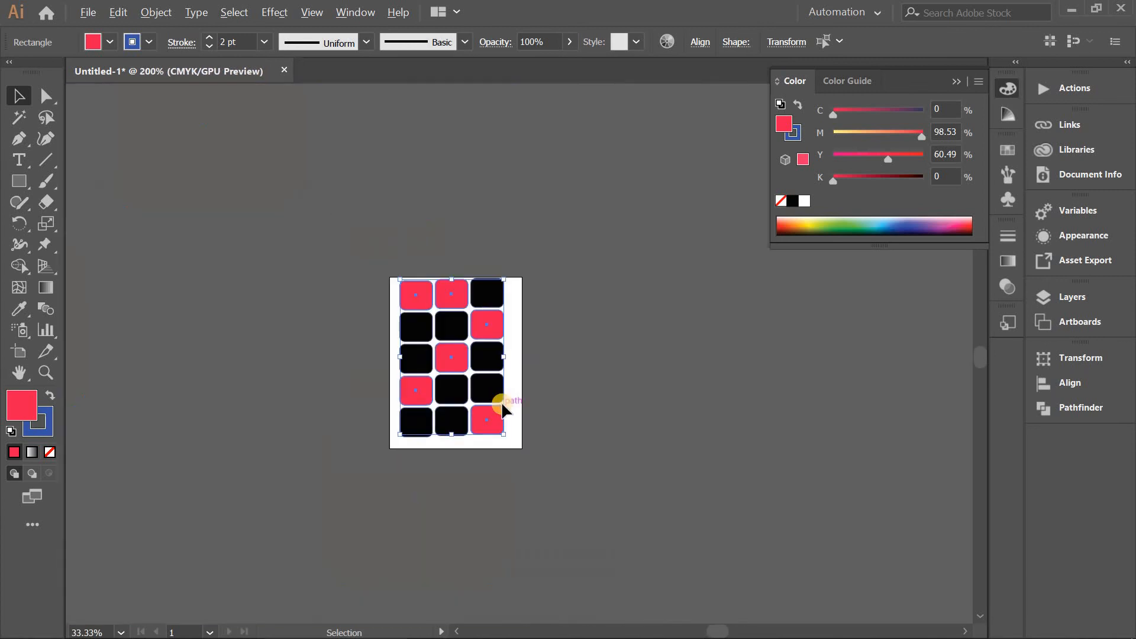
scroll(501, 401, up, 2)
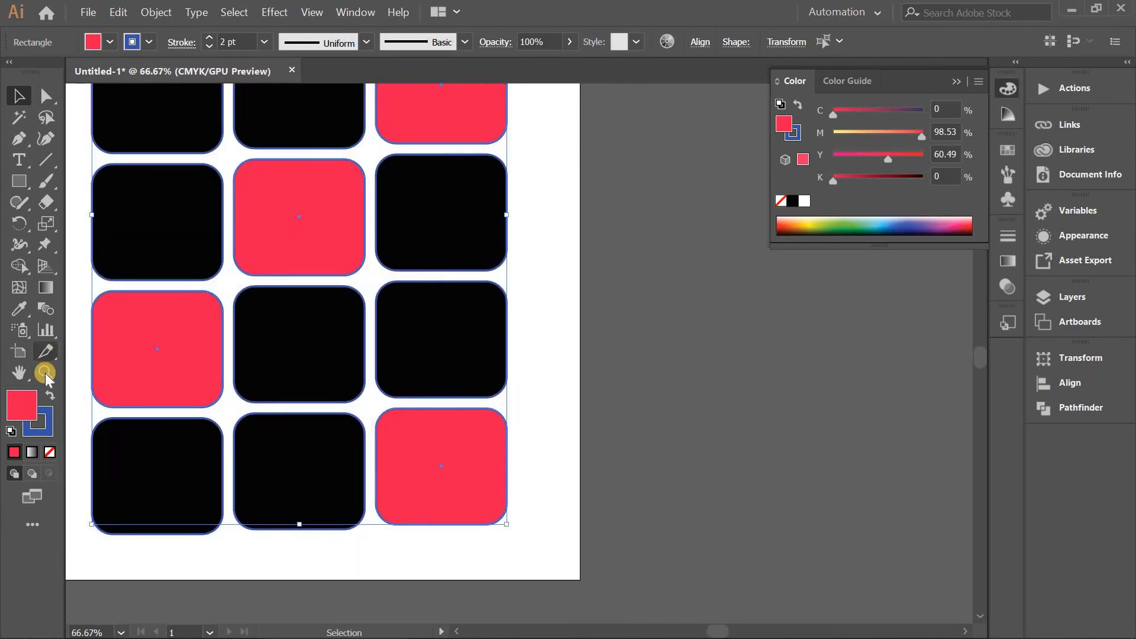
Magnify the grid with the Zoom tool, zoom back out to 33.33% and bring the whole artboard into view.
click(45, 373)
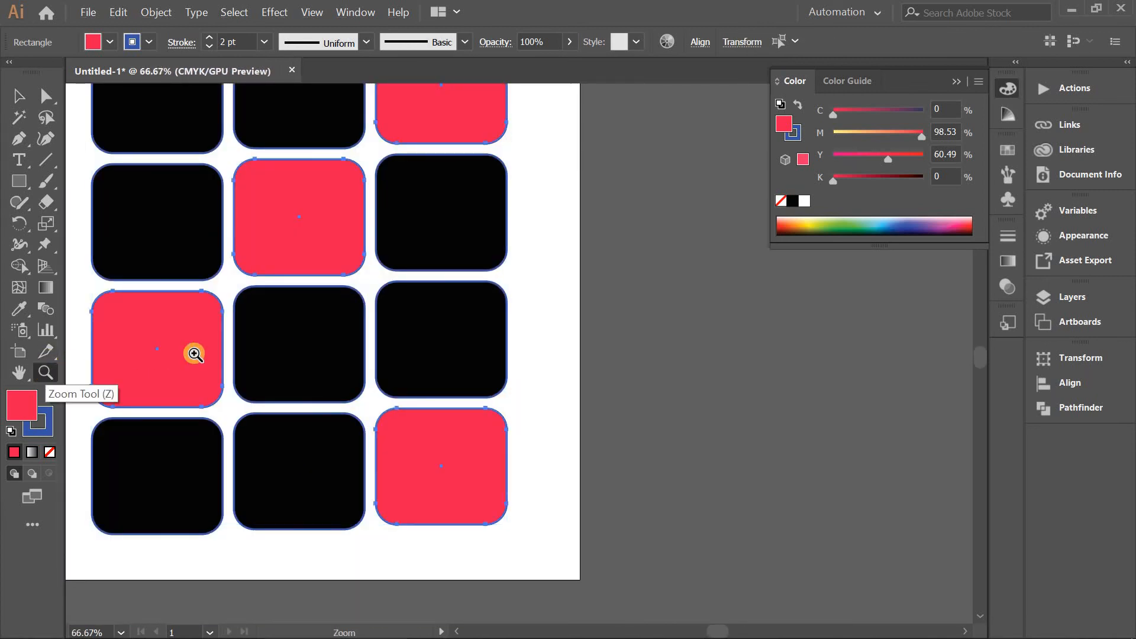
click(244, 340)
click(253, 339)
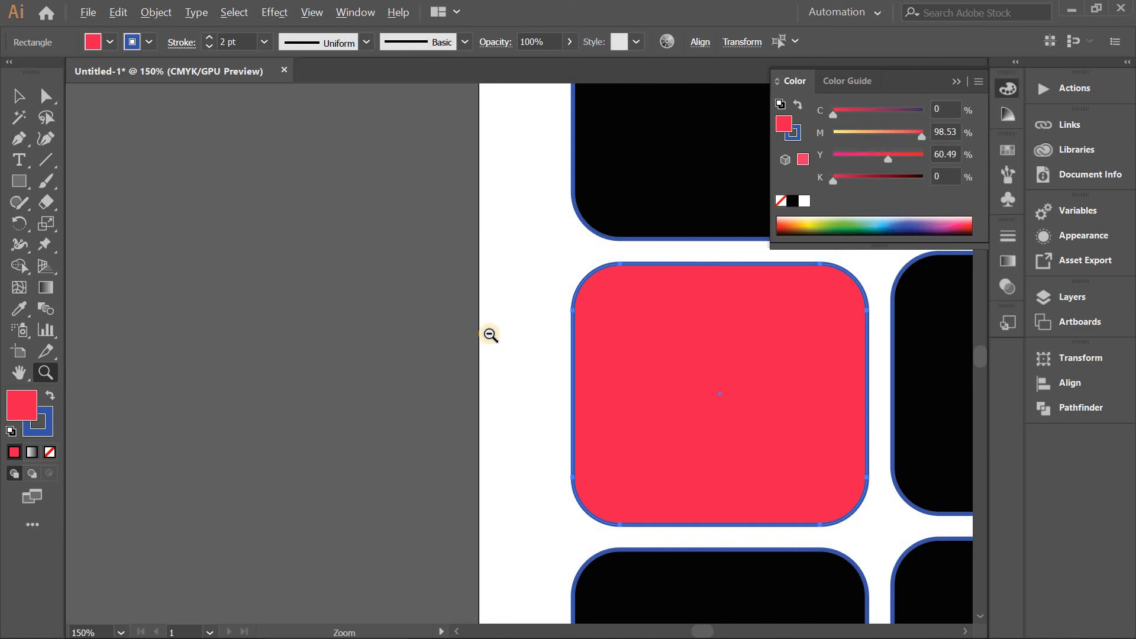
alt+click(507, 360)
alt+click(505, 358)
alt+click(505, 358)
alt+click(505, 358)
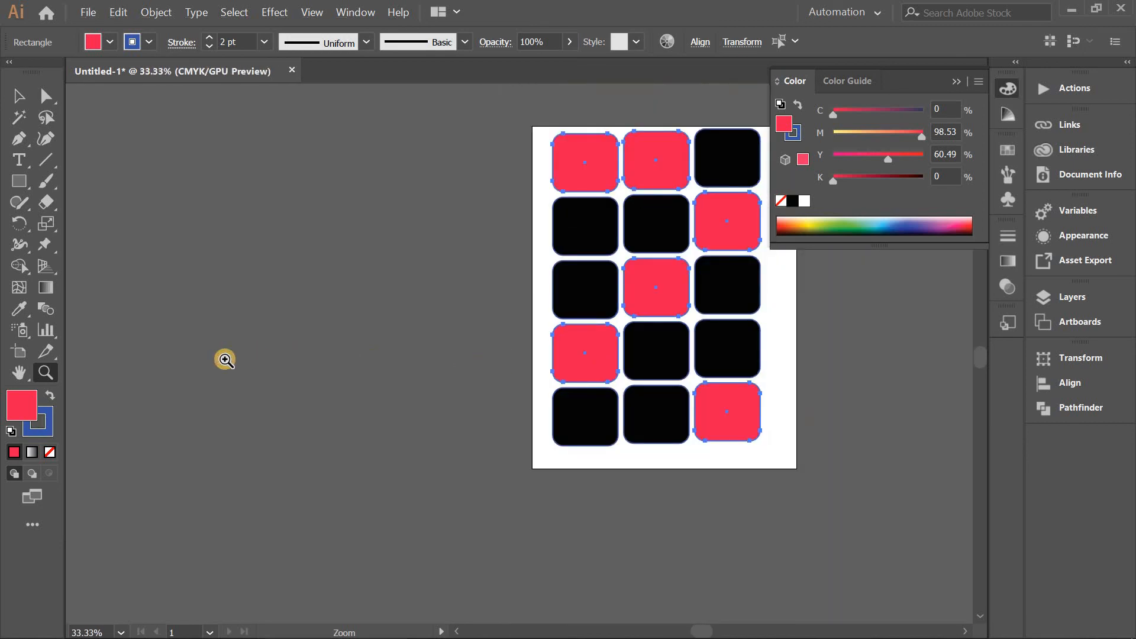
drag(514, 357, 335, 379)
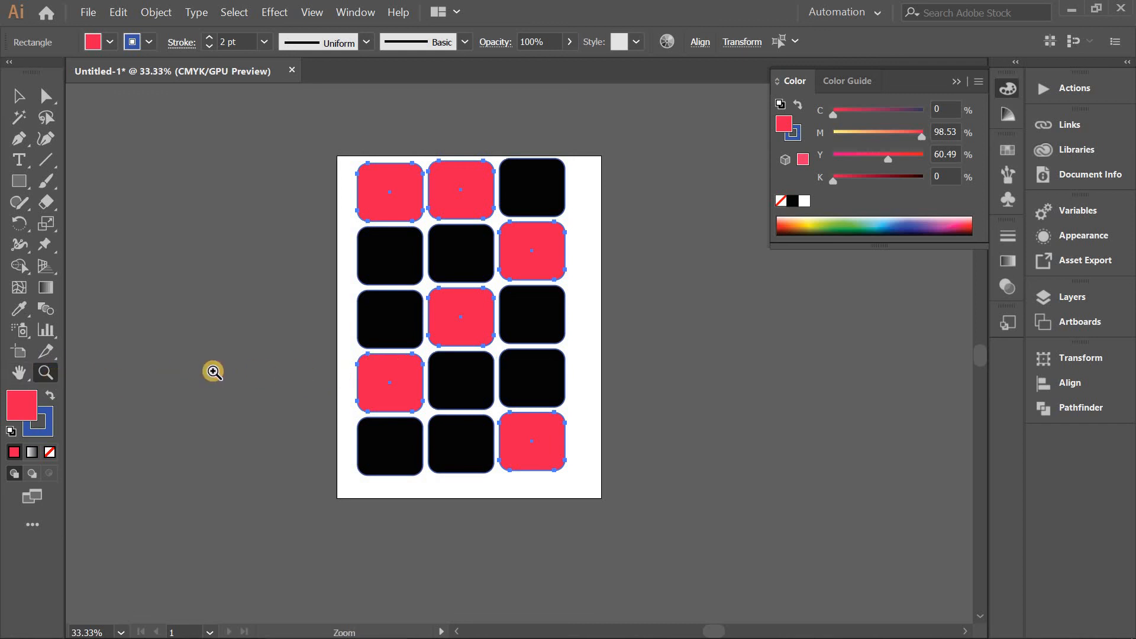
Pan the artboard with the Hand tool, return to the Selection tool and pan with the temporary Hand tool.
click(19, 375)
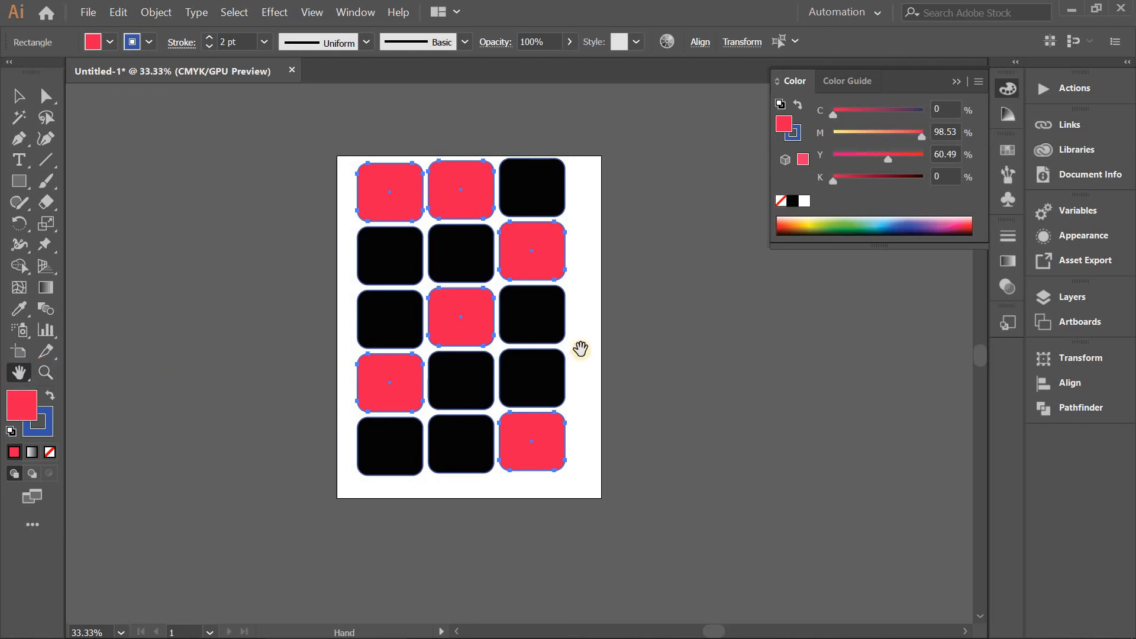
mouse_move(505, 350)
mouse_down()
mouse_move(421, 357)
mouse_move(619, 246)
mouse_move(218, 466)
mouse_move(540, 438)
mouse_move(486, 484)
mouse_move(499, 346)
mouse_up()
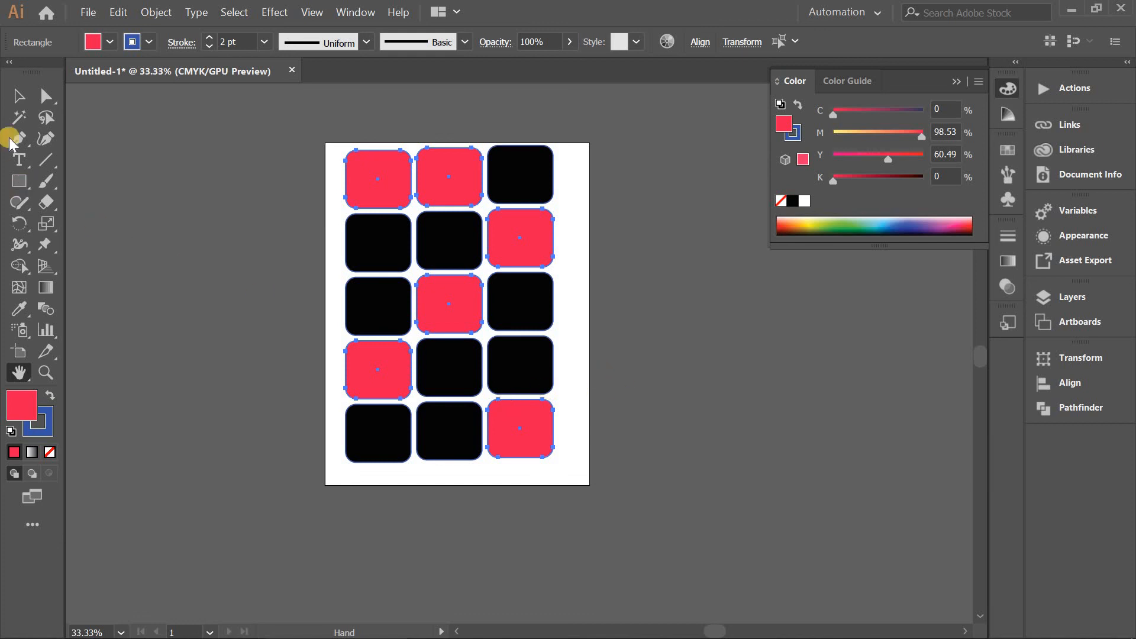
click(19, 95)
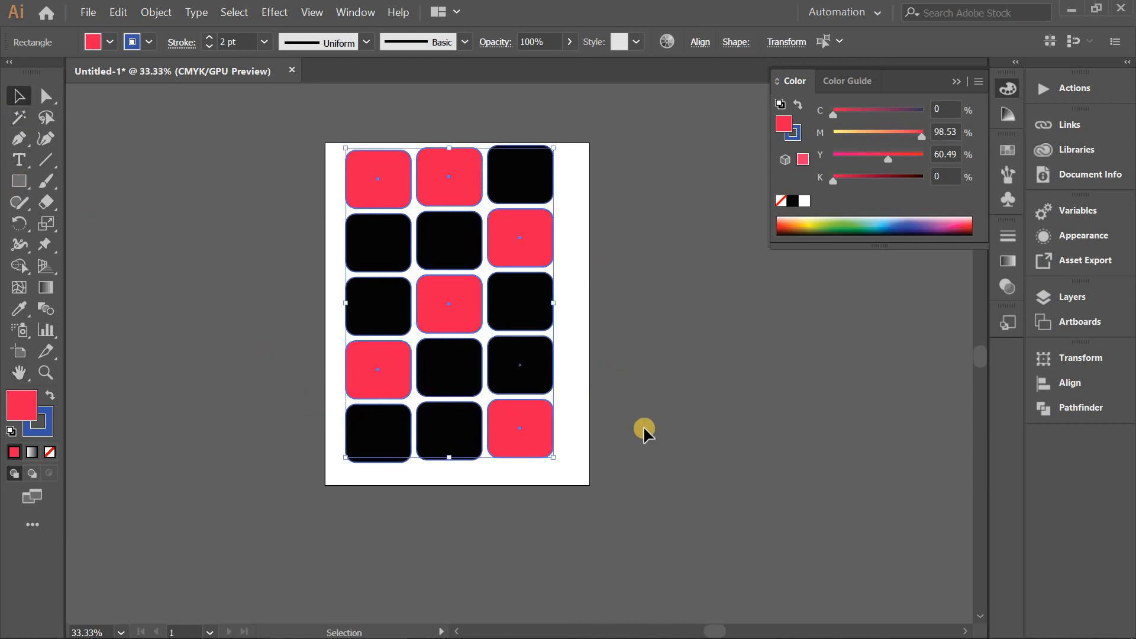
key(space)
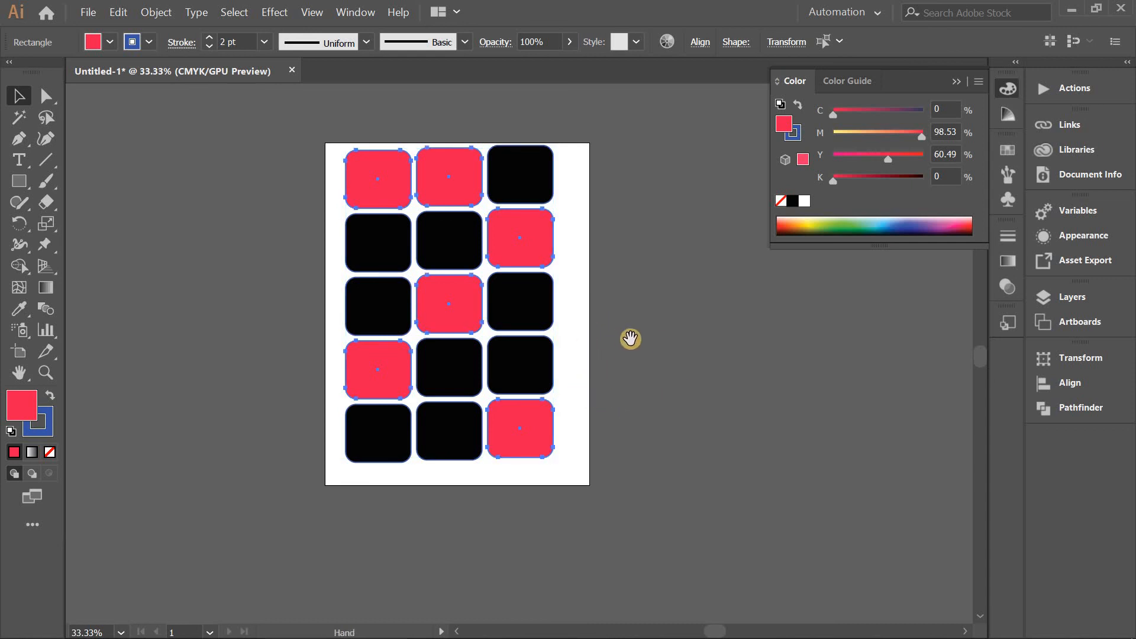
drag(530, 398, 655, 321)
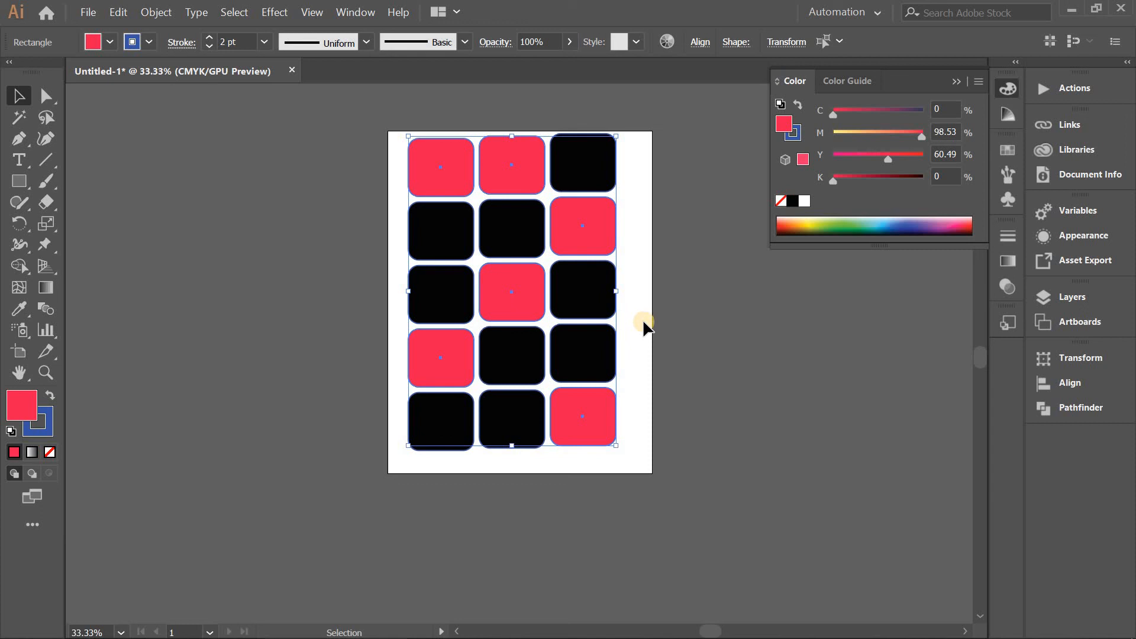
key(space)
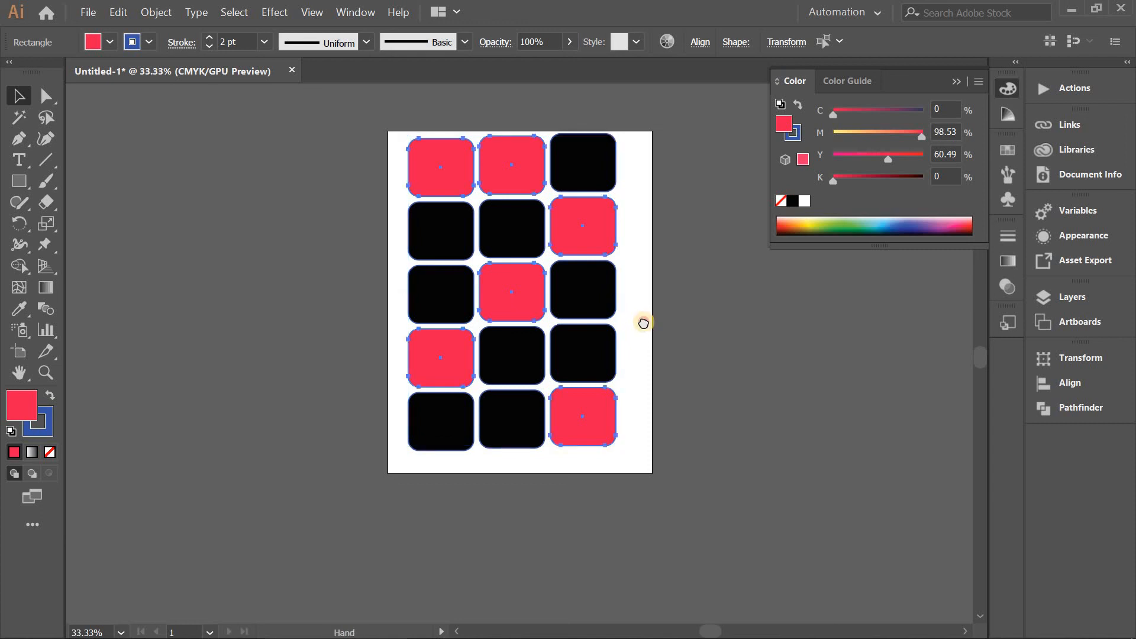
drag(643, 323, 559, 330)
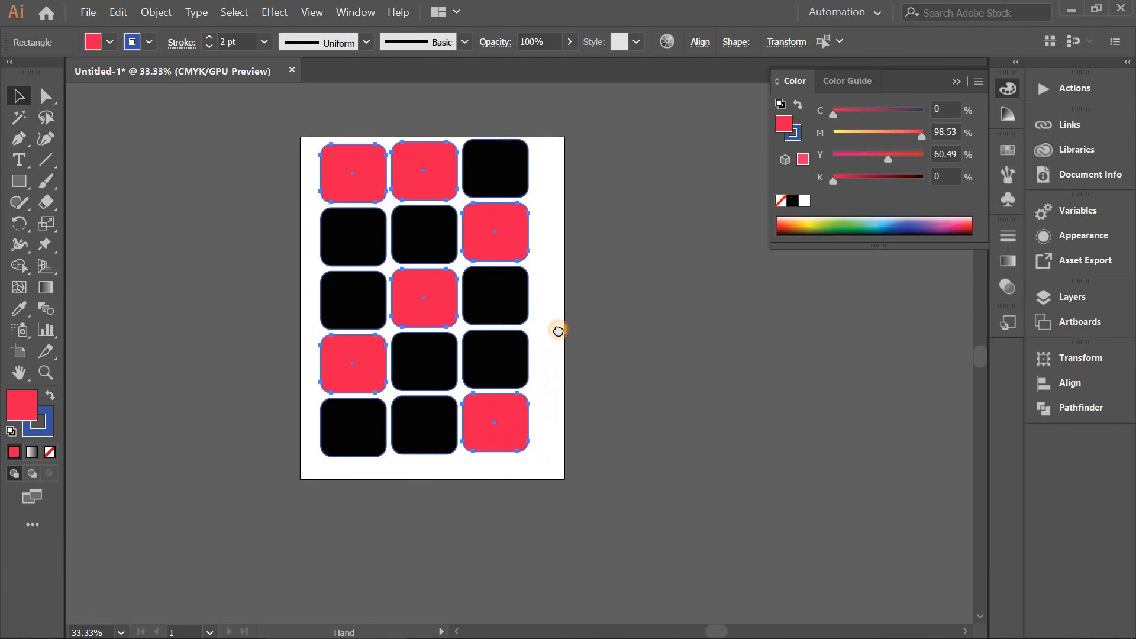